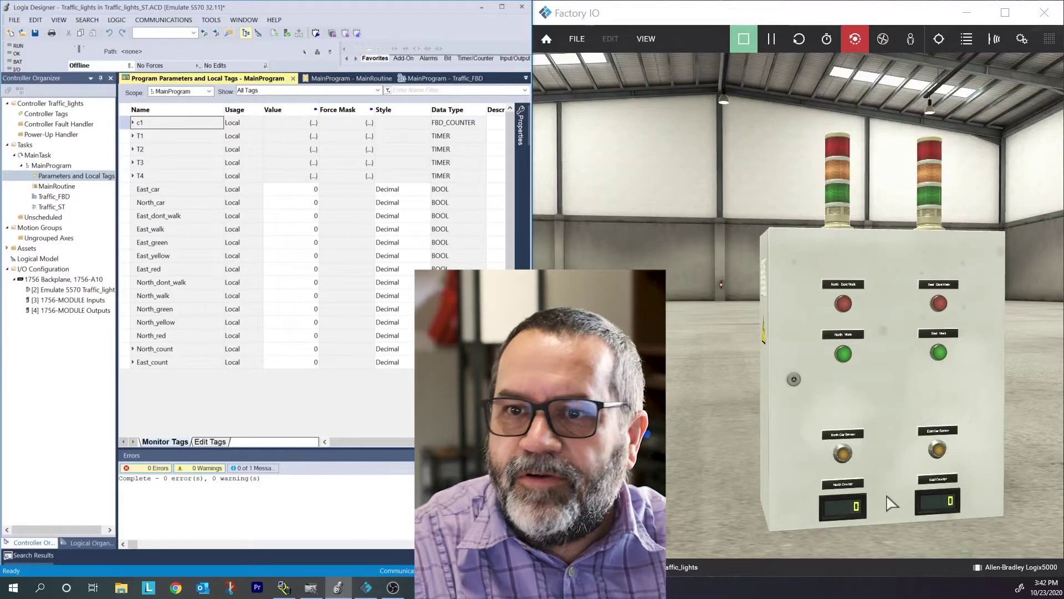
Step: Maximize Logix Designer over Factory IO to reveal the MainProgram local tag list
click(502, 7)
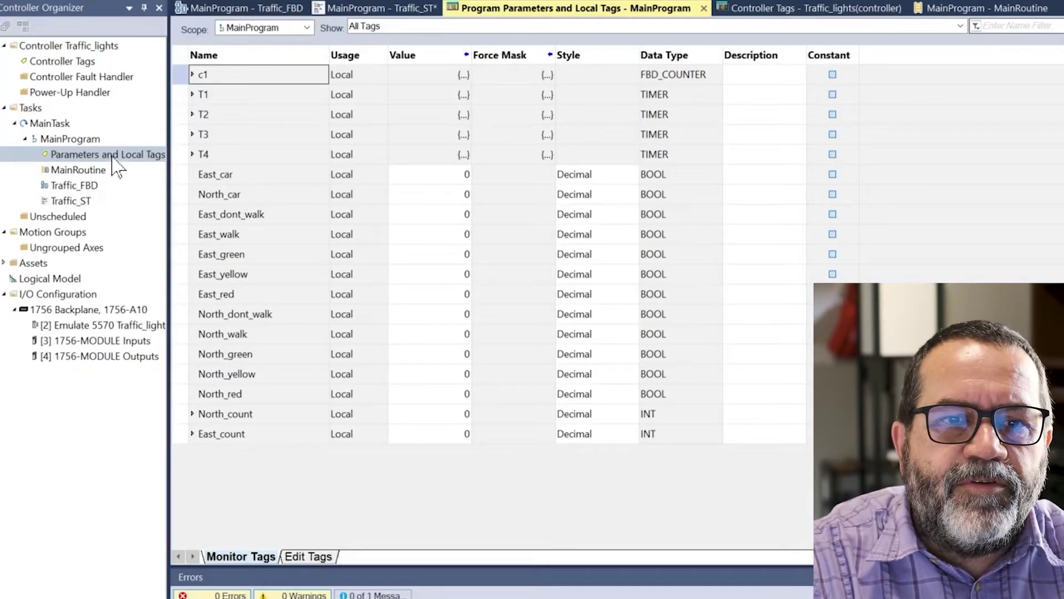
click(213, 95)
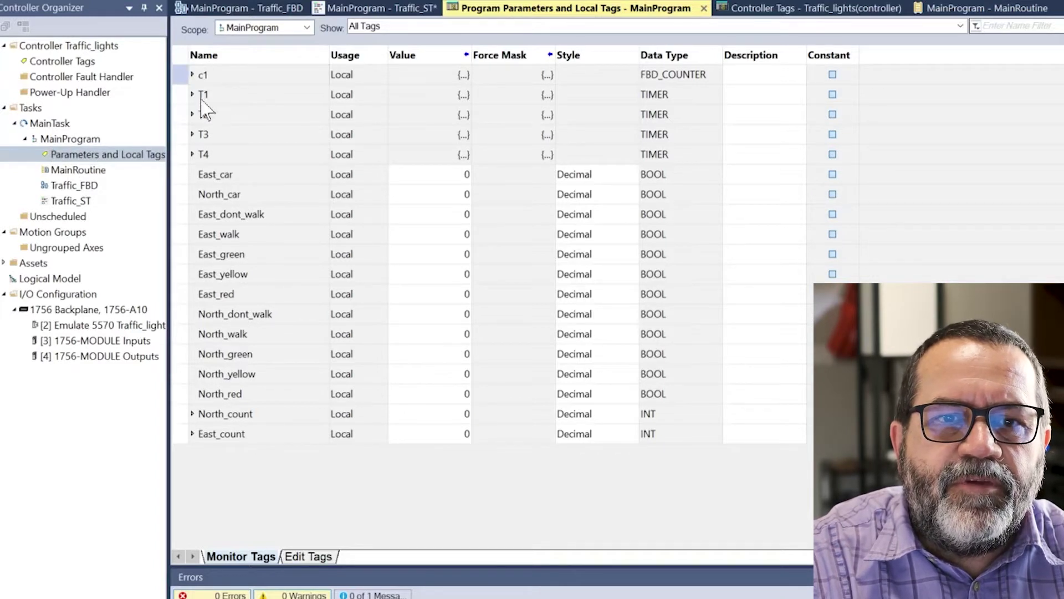
click(202, 95)
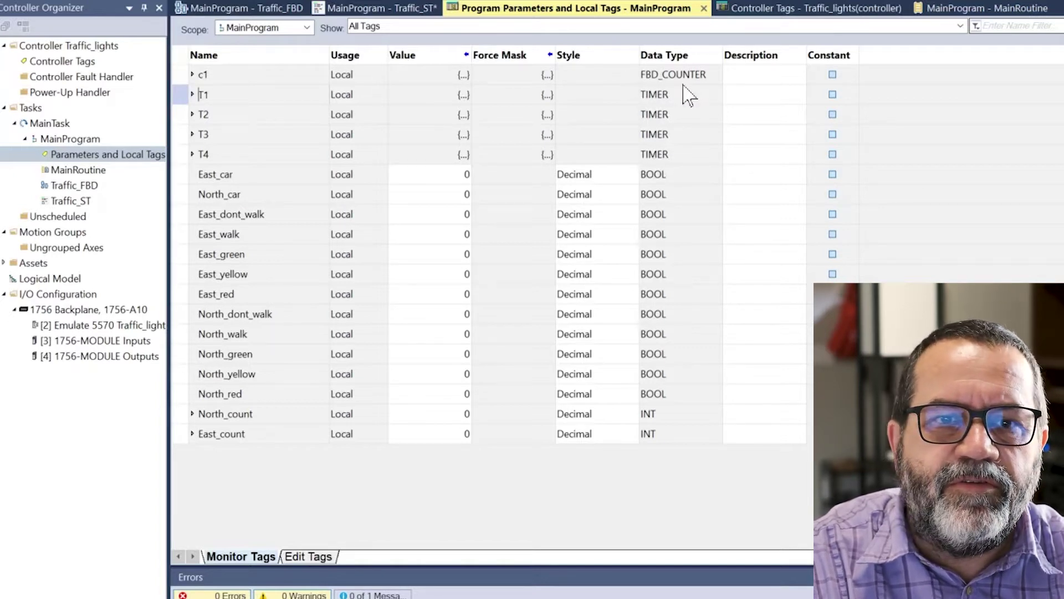
Step: Add a local tag named c2 with data type COUNTER, replacing the default DINT
click(307, 557)
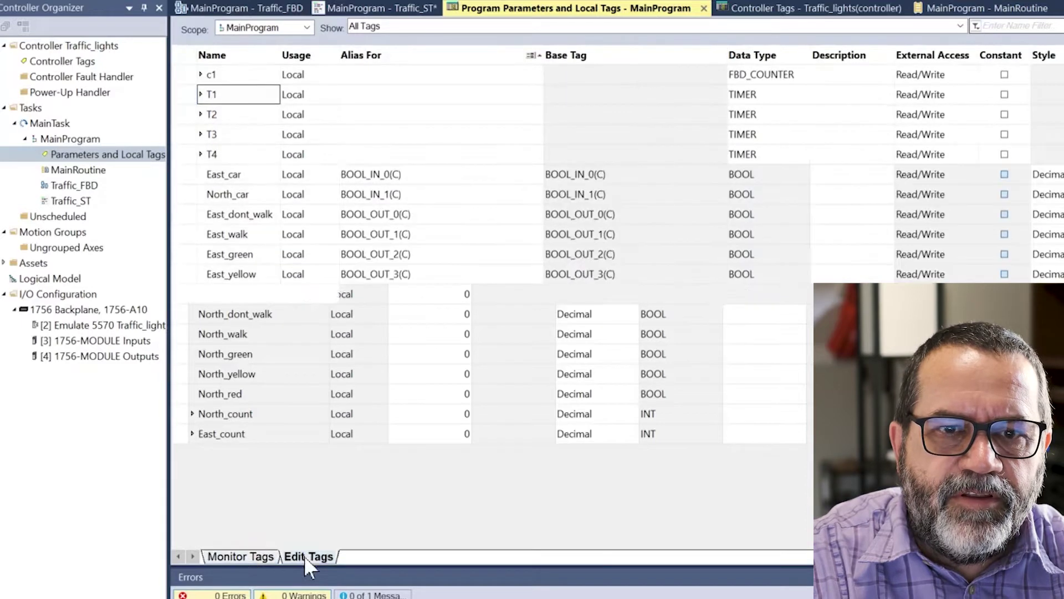
click(229, 454)
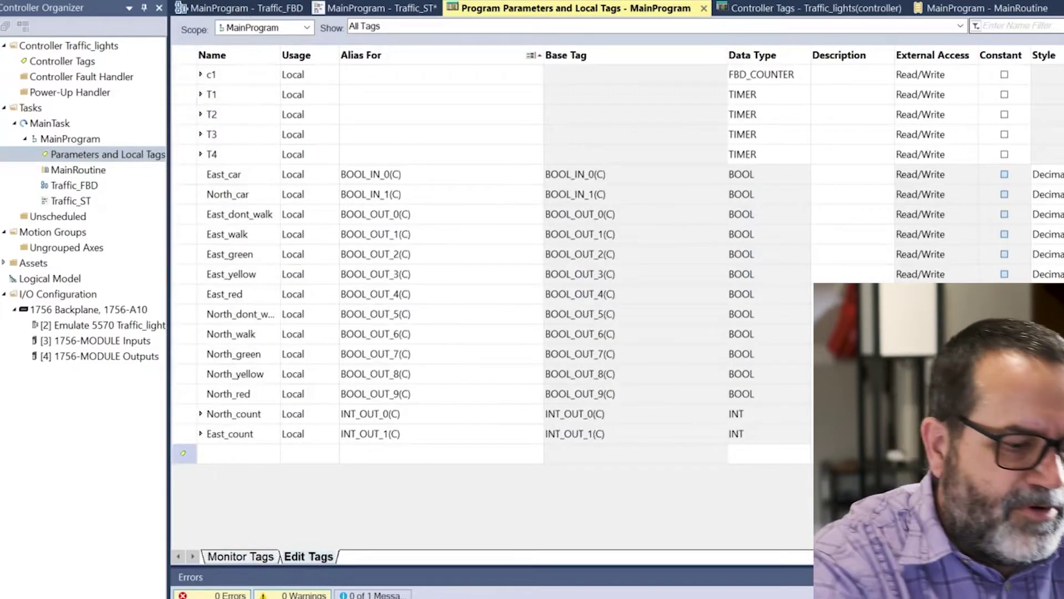
text(c2)
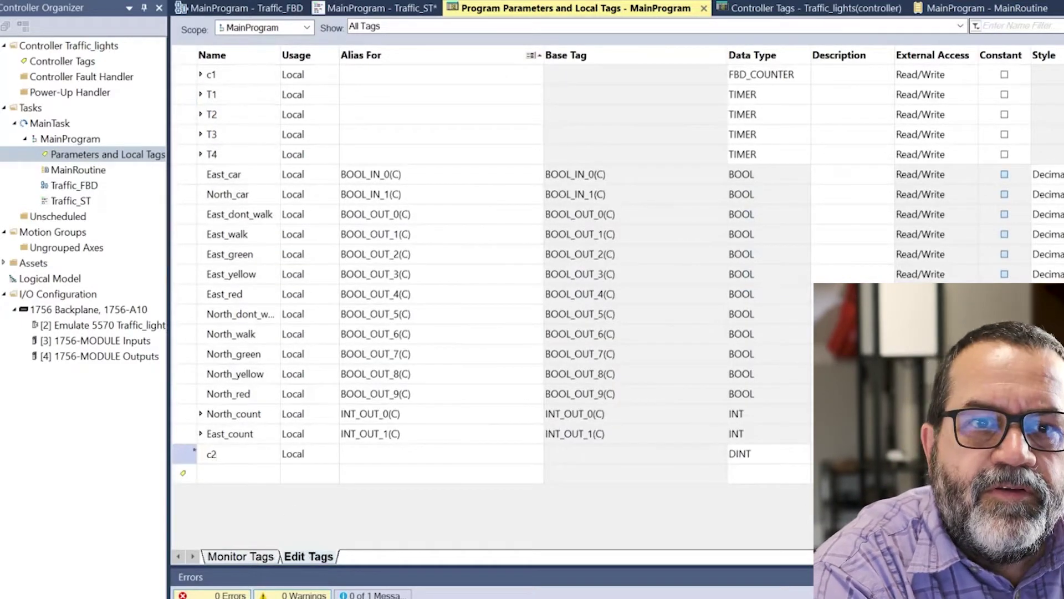
key(Tab)
key(Tab)
key(Tab)
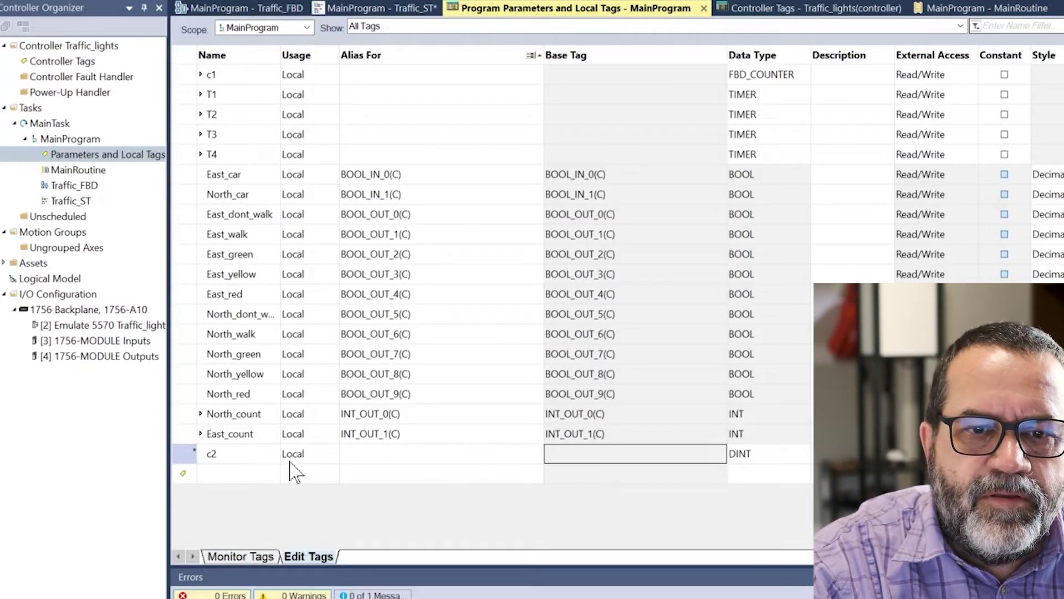
key(Tab)
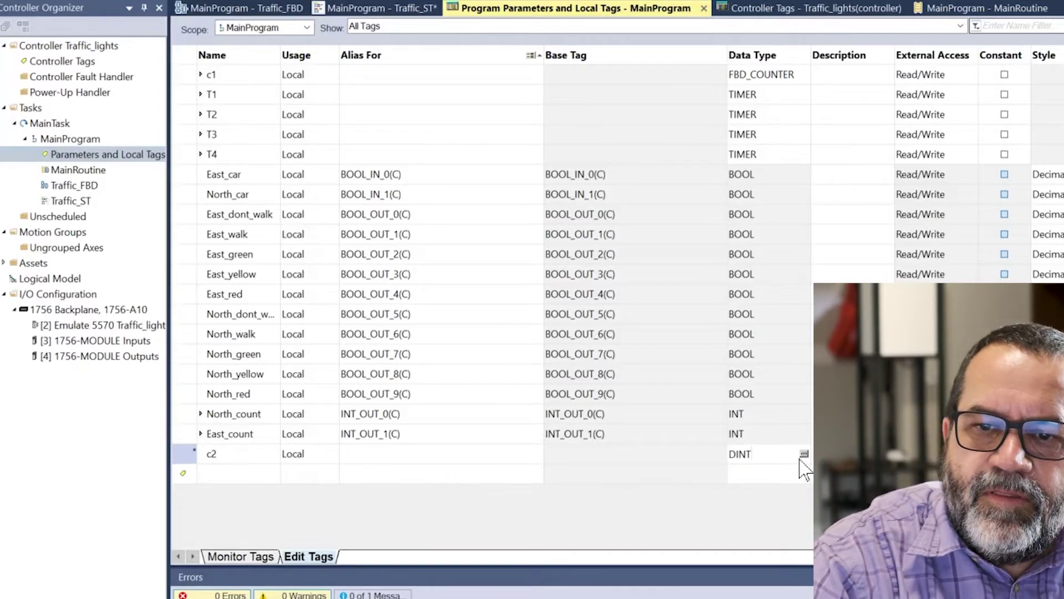
key(shift+Home)
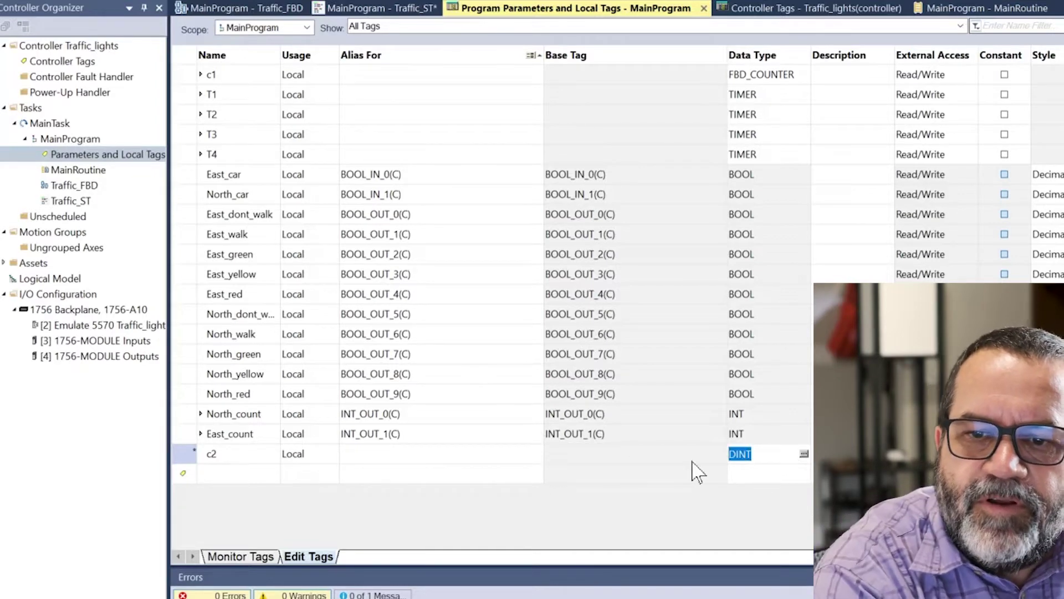
text(COUNTER)
key(Return)
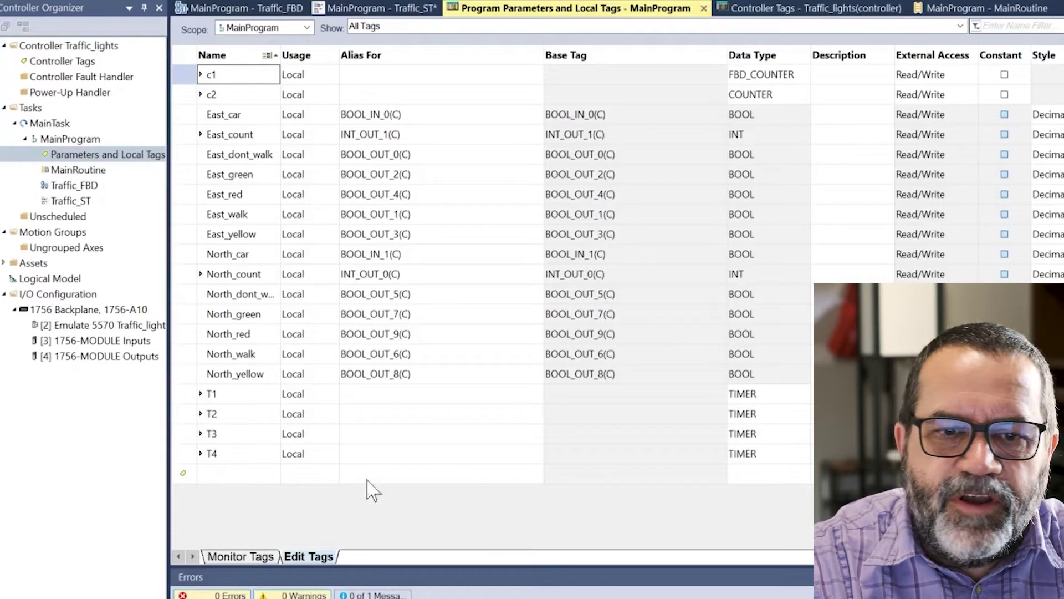
Step: Add a local tag named t5 with data type FBD_TIMER
click(263, 477)
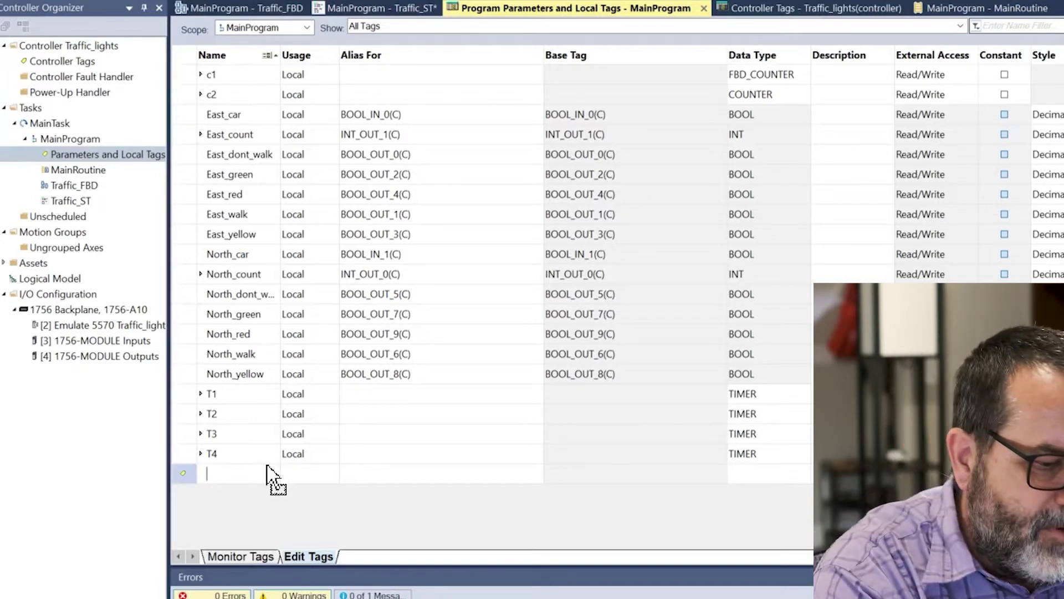
text(S)
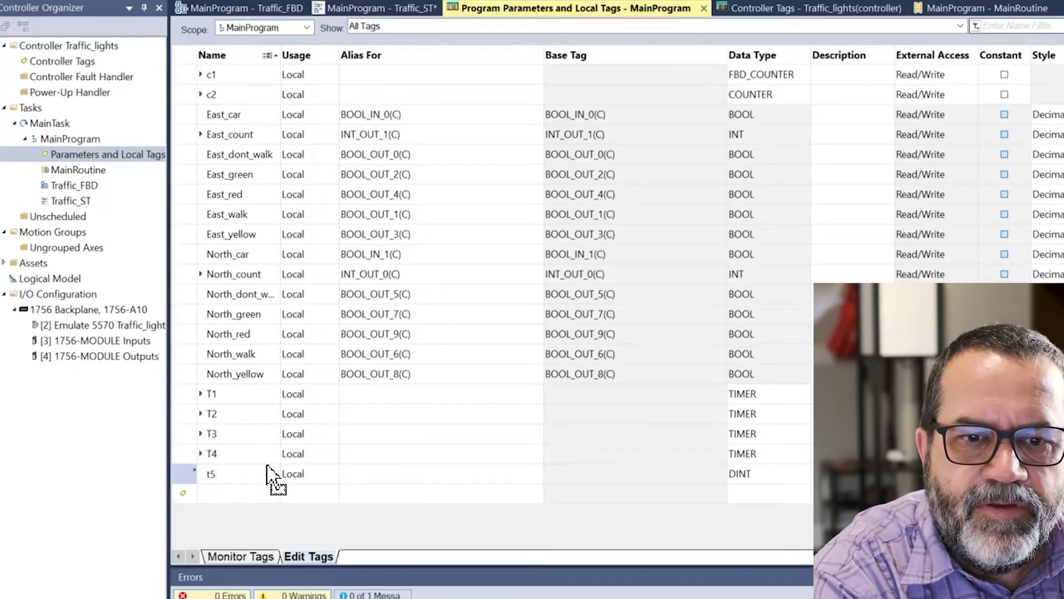
key(Tab)
key(Tab)
key(Tab)
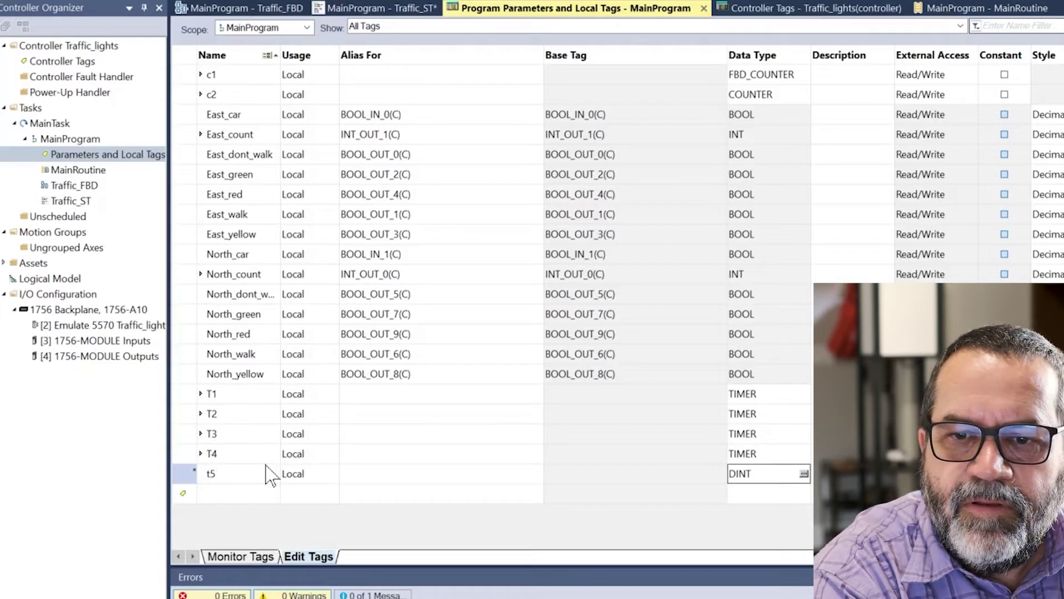
text(ti)
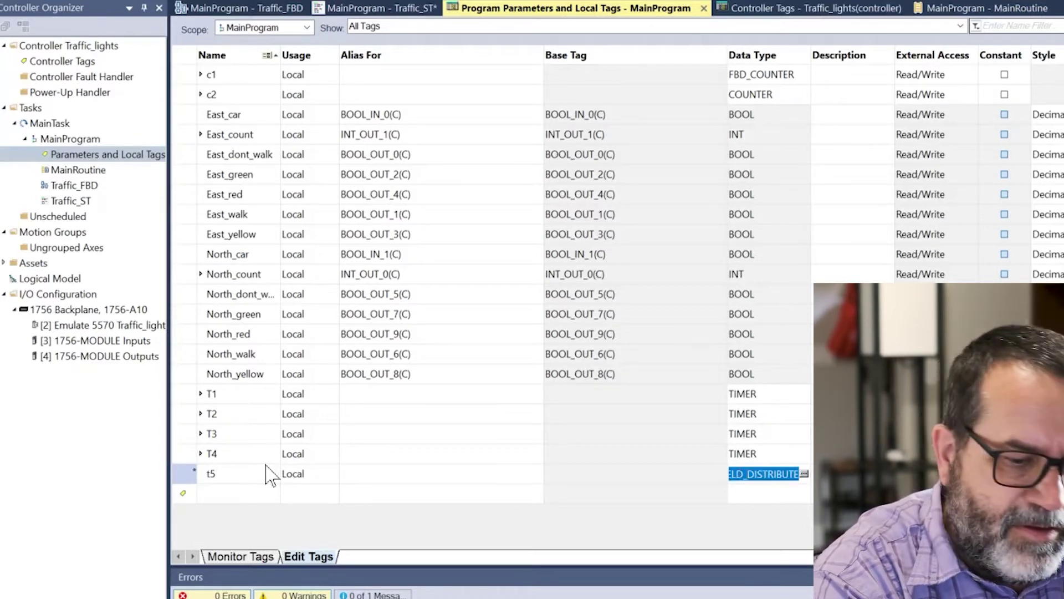
text(t)
key(Return)
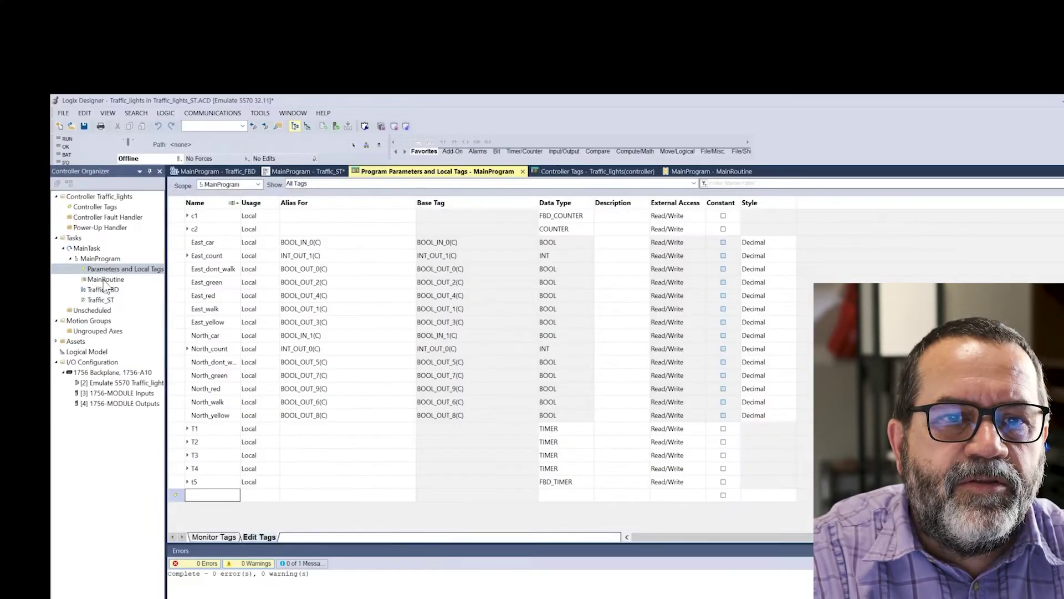
Step: Open MainRoutine and Traffic_ST, then the empty Traffic_FBD function block routine
double_click(104, 280)
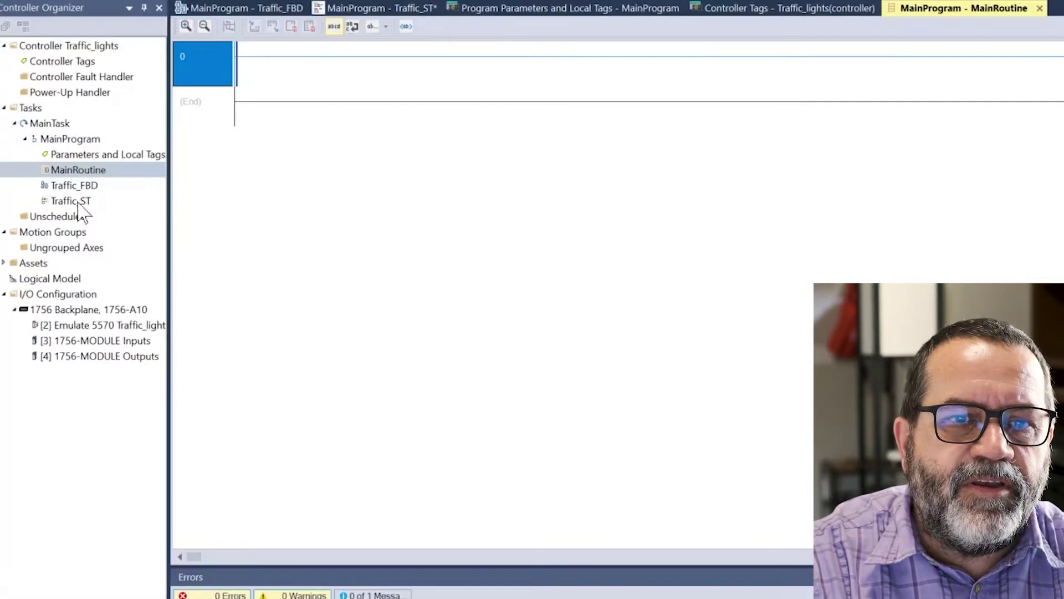
double_click(102, 301)
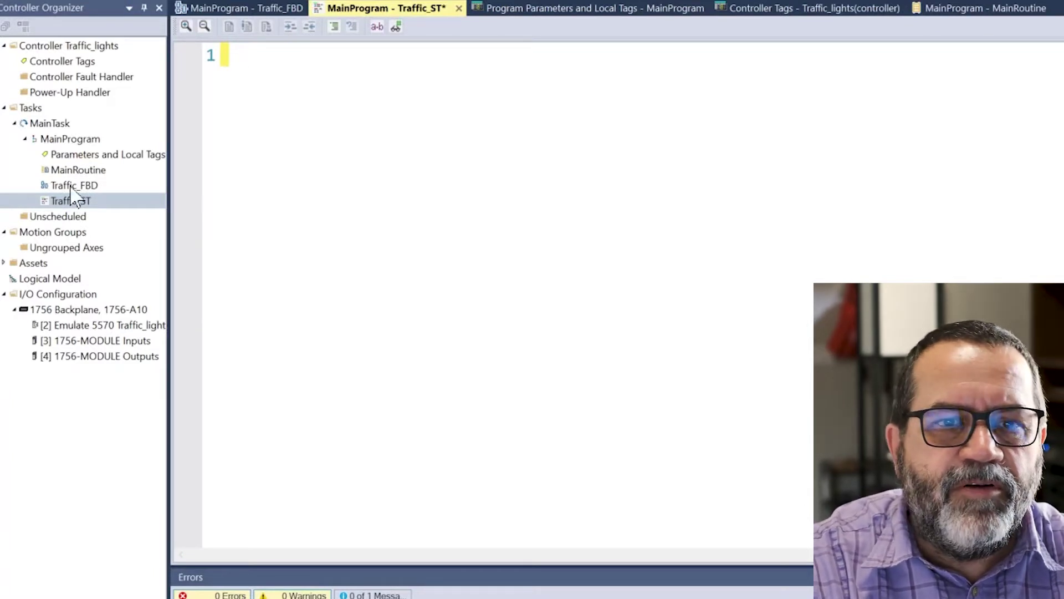
double_click(70, 187)
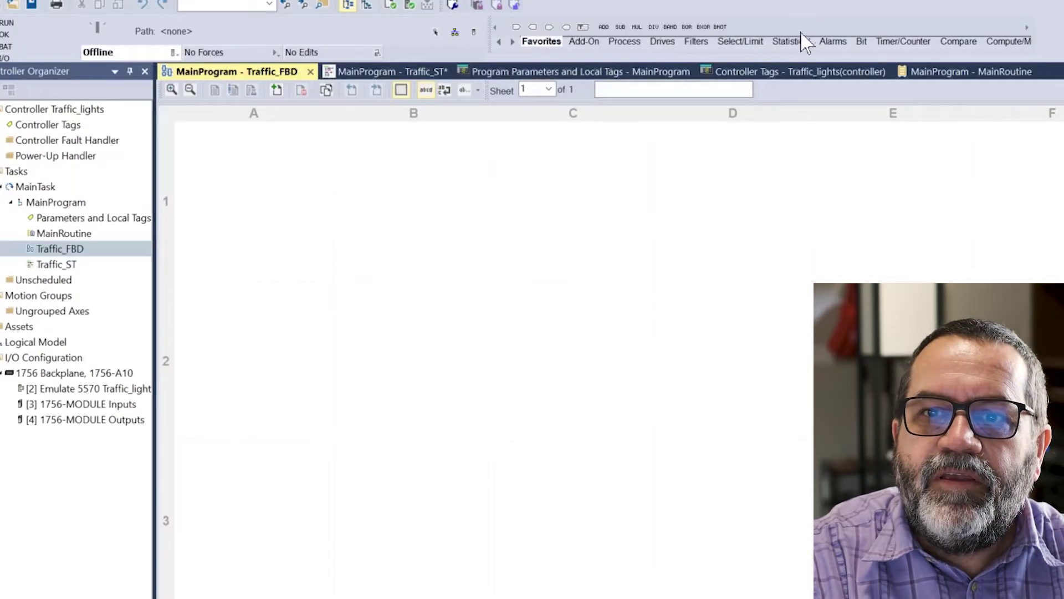
Step: Place a TONR_01 timer block in column C with TT output visible, then view local tags
click(899, 40)
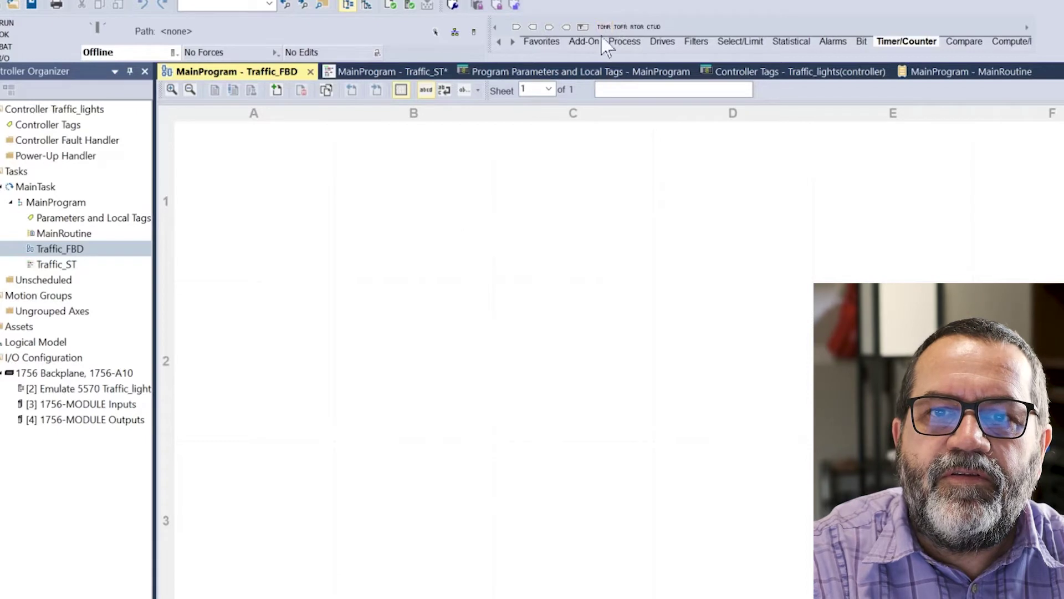
drag(601, 28, 532, 306)
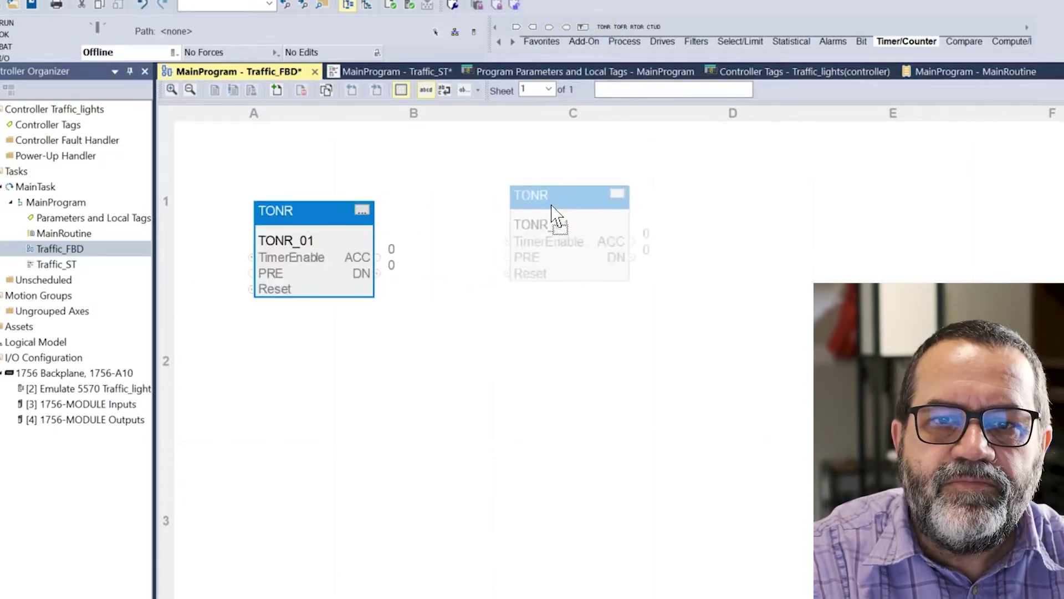
drag(309, 217, 550, 224)
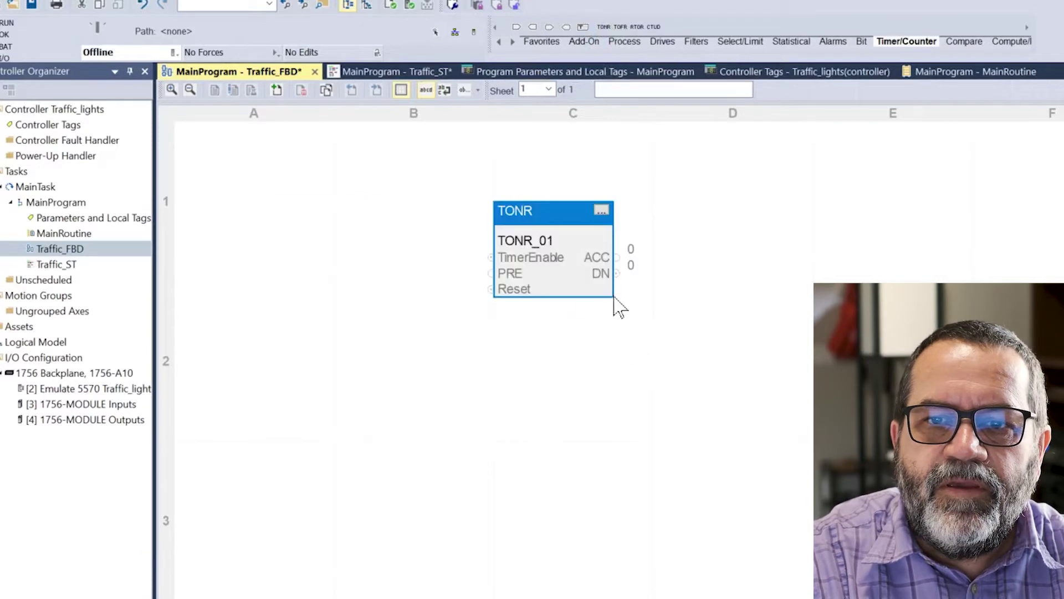
click(601, 210)
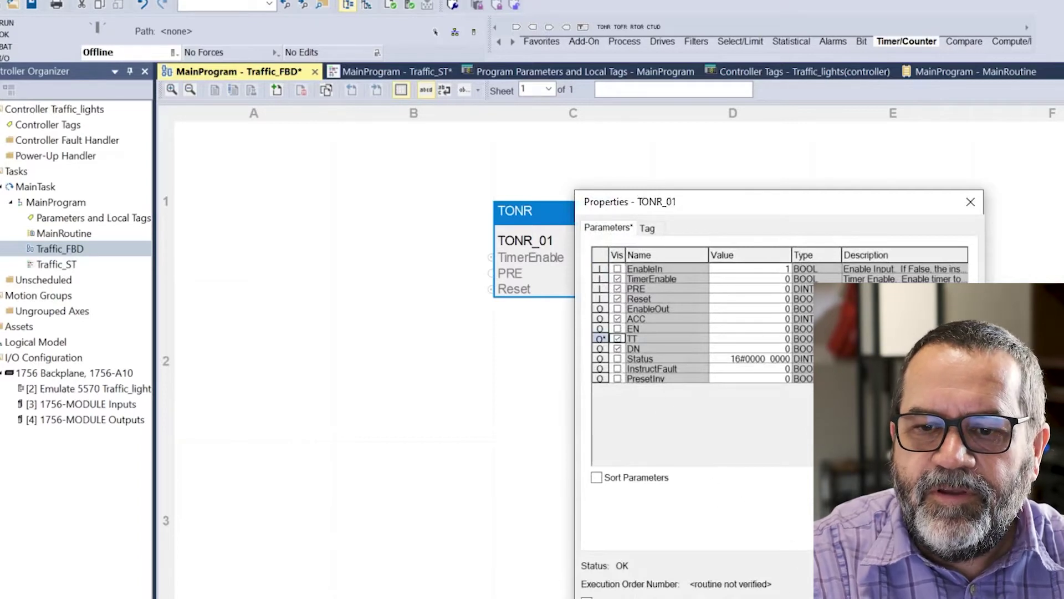
click(940, 592)
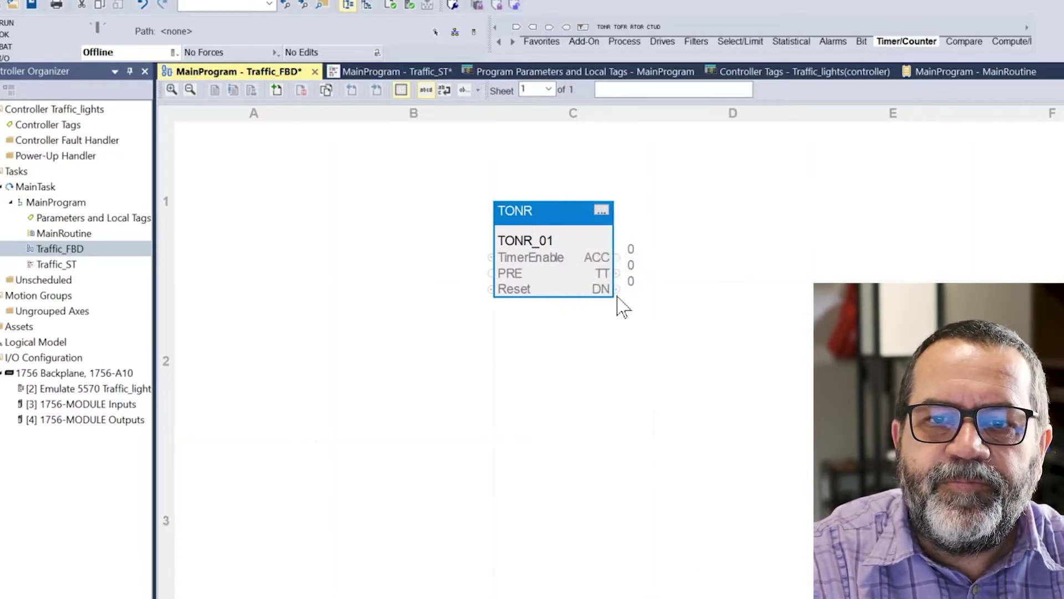
drag(545, 218, 576, 201)
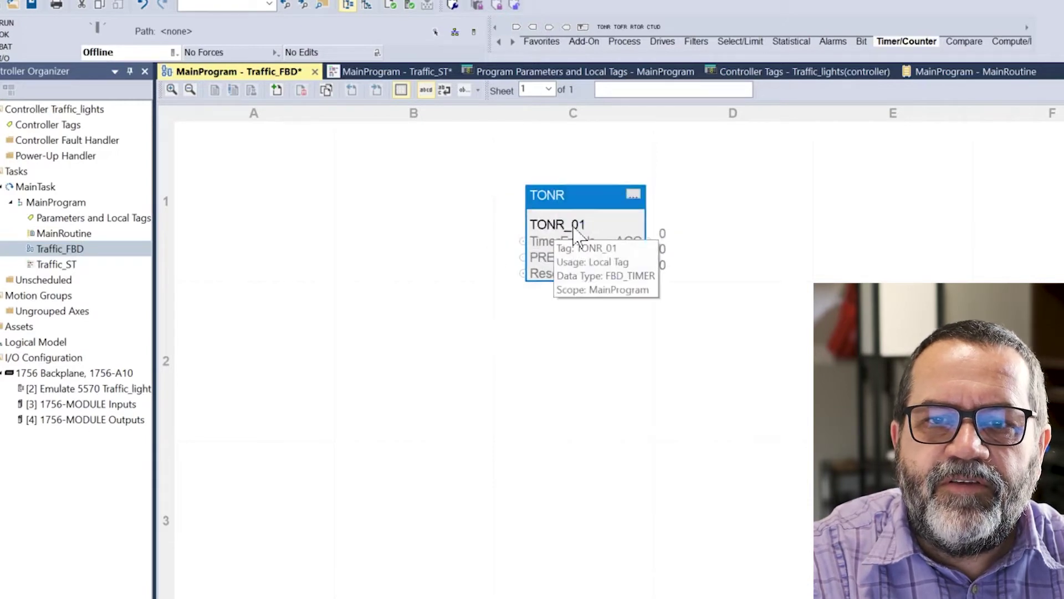
click(60, 222)
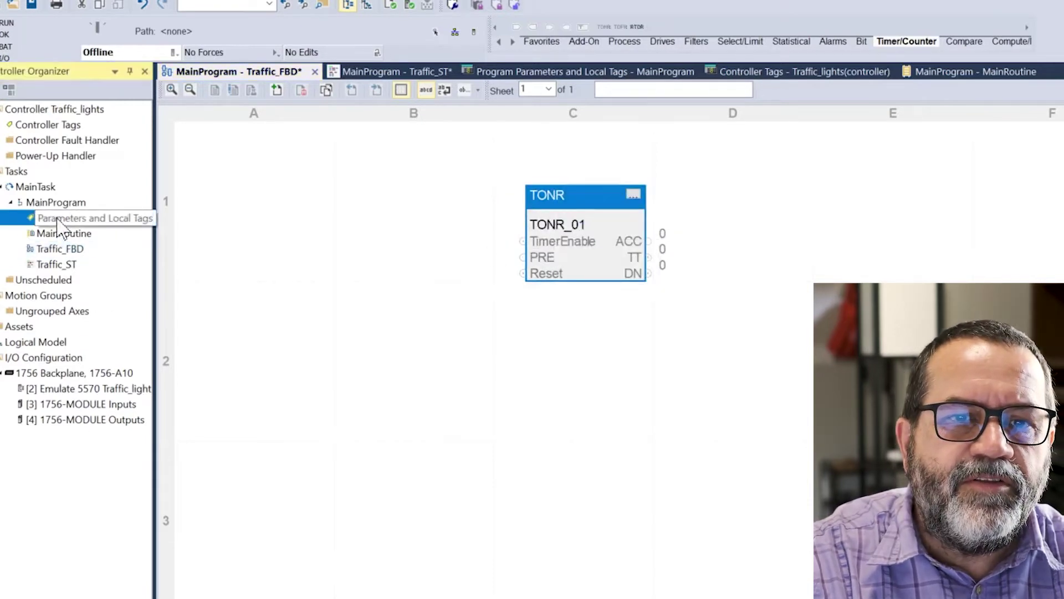
double_click(60, 221)
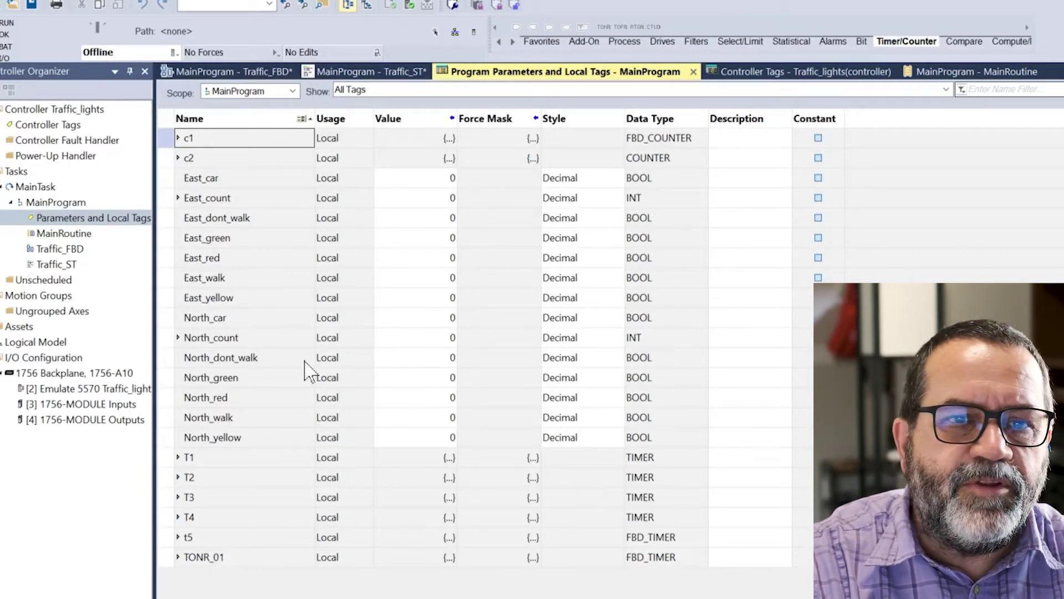
Step: Bring up the empty Traffic_ST structured text editor at line 1
double_click(59, 264)
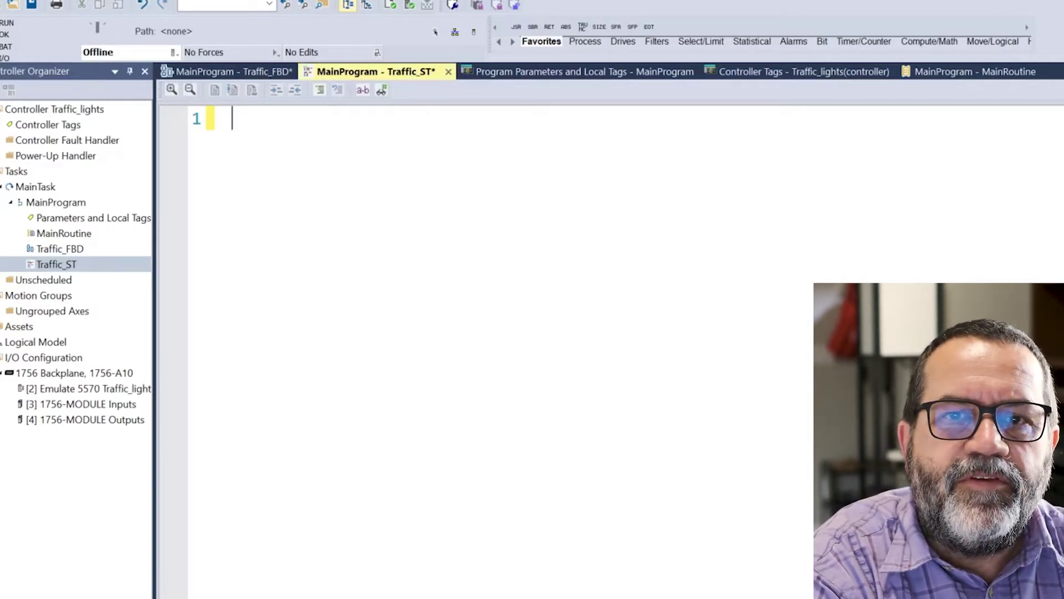
text(t)
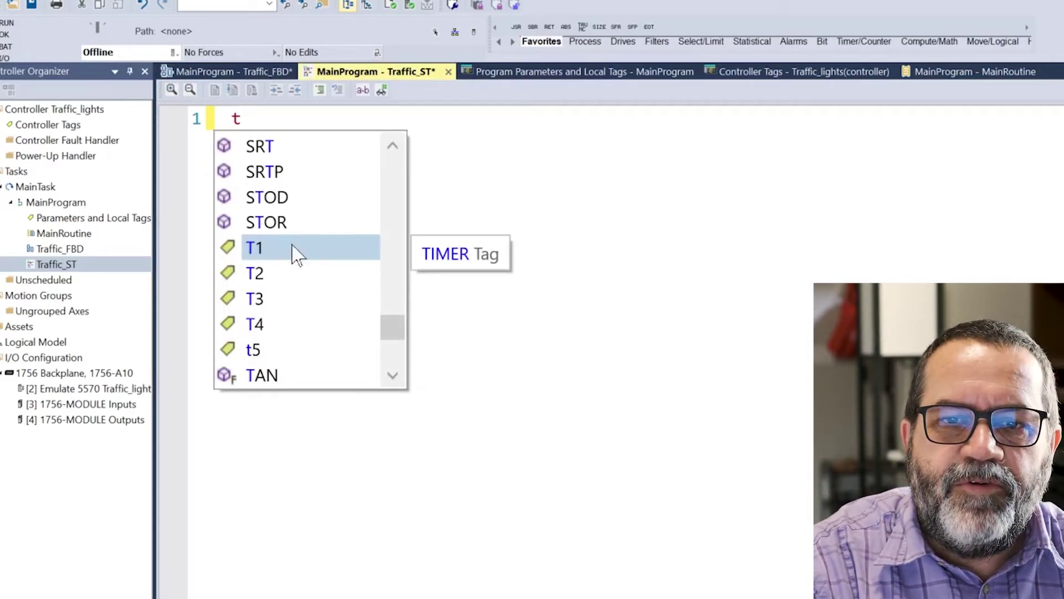
scroll(295, 305, down, 3)
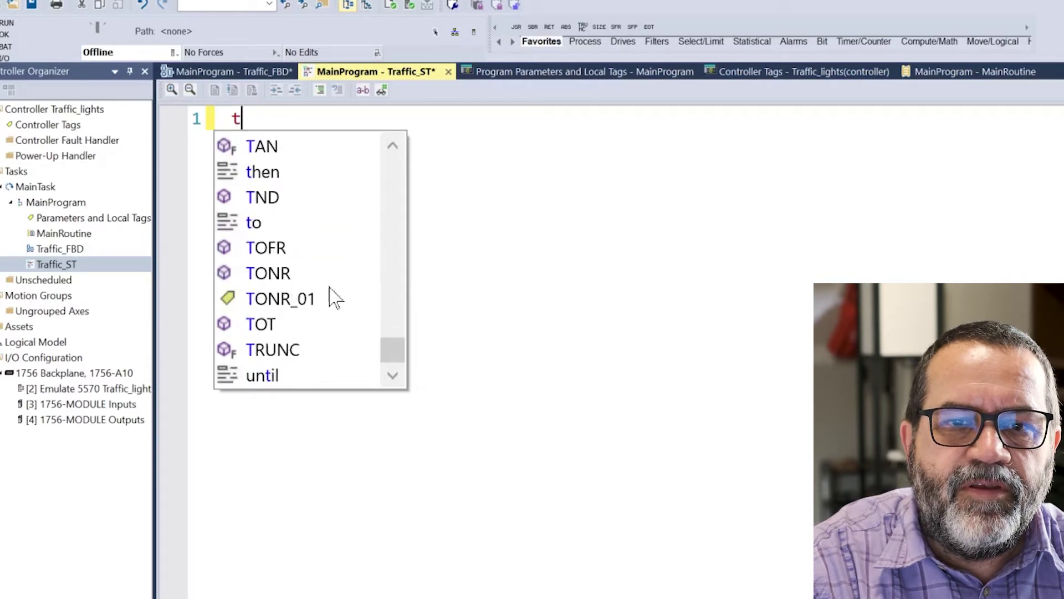
Step: Write TONR (t5); on line 1 and TONR (T6); on line 2 of Traffic_ST
click(274, 282)
key(Return)
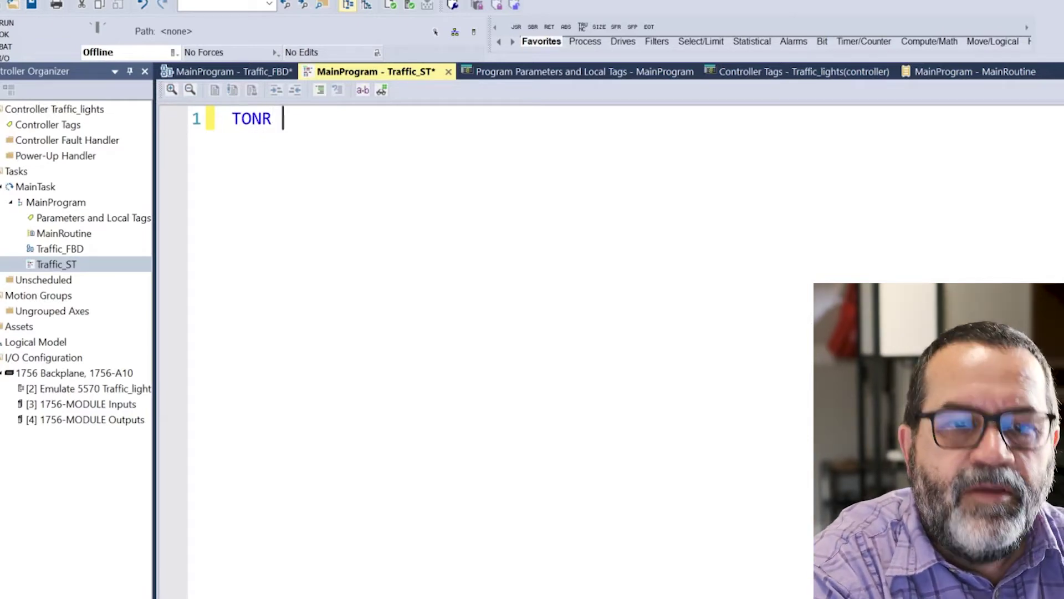
text(()
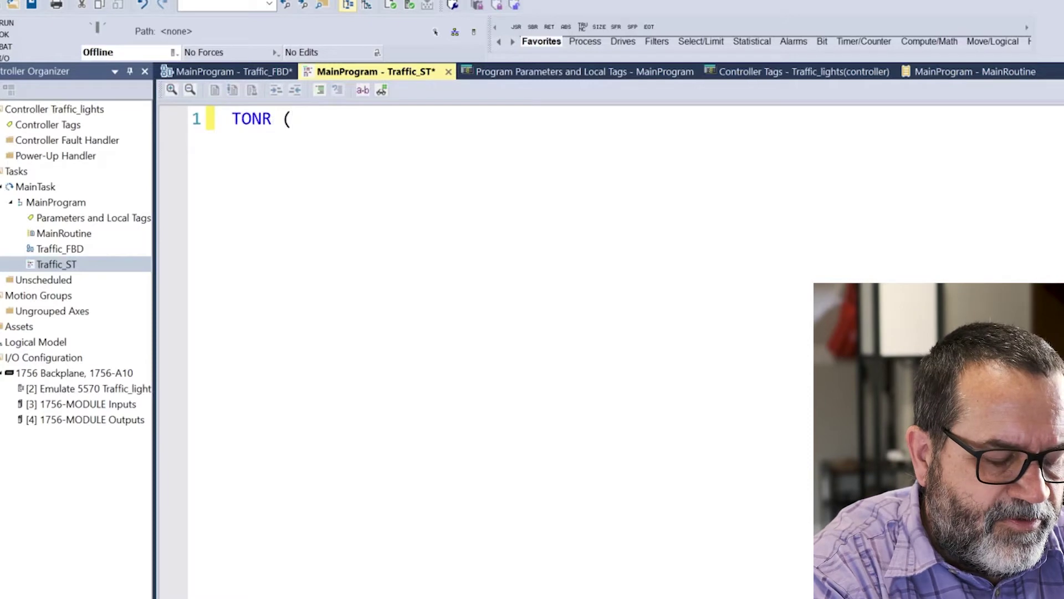
text(t5)
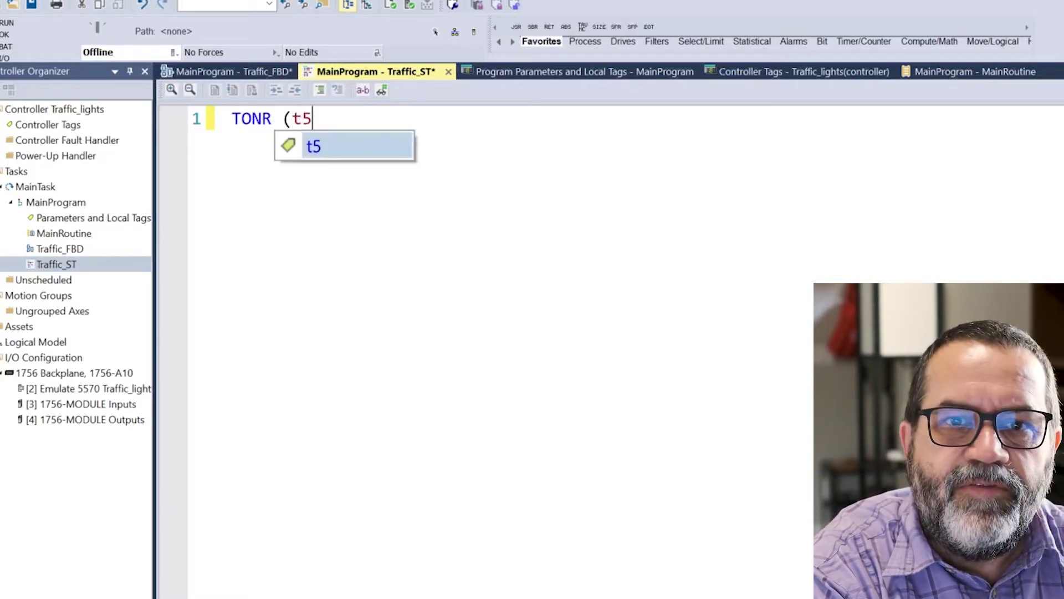
text())
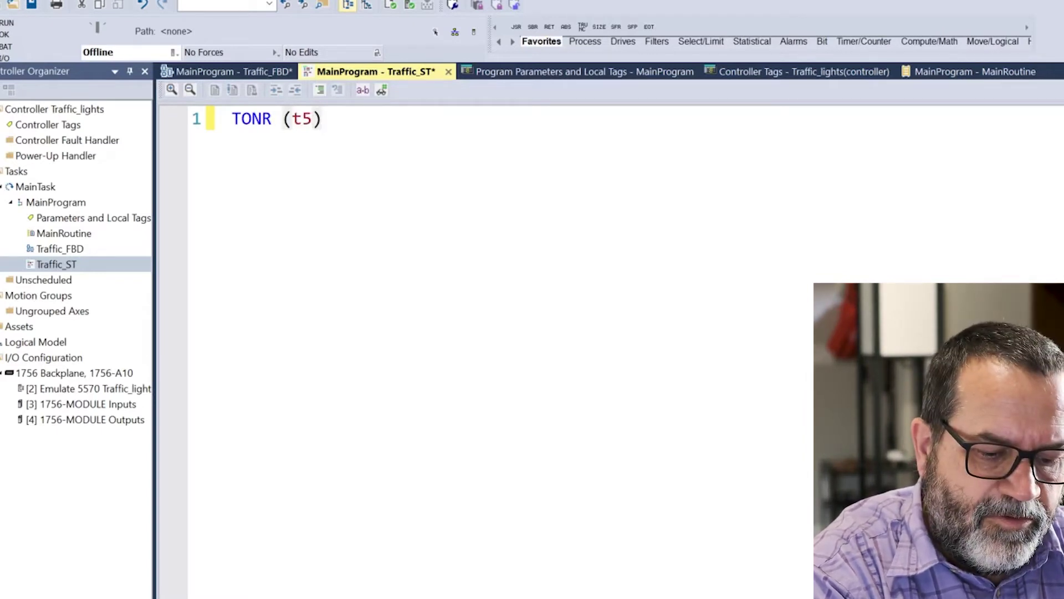
text(;)
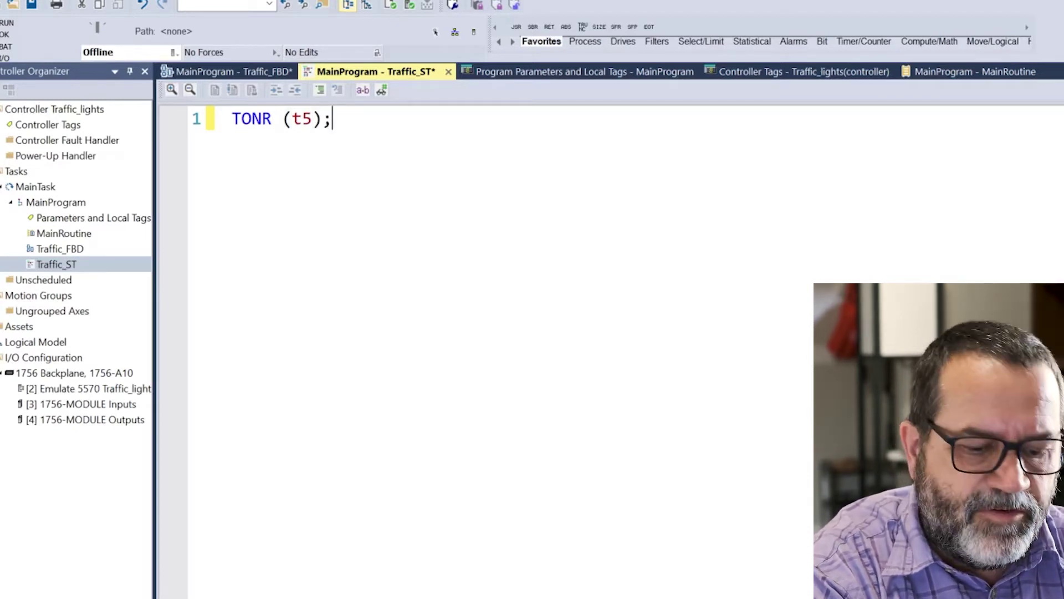
key(Return)
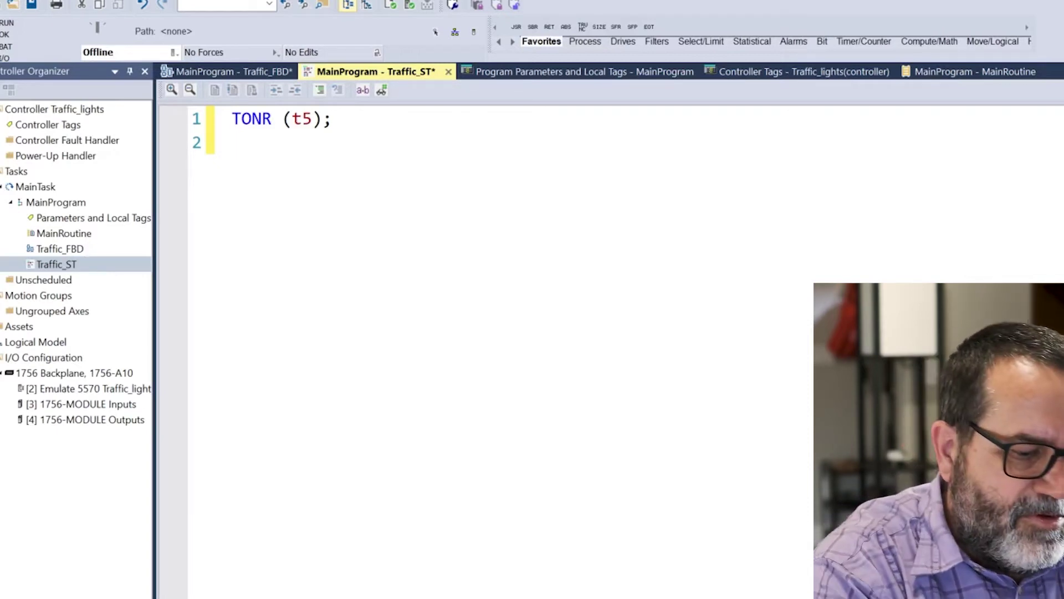
text(tonr)
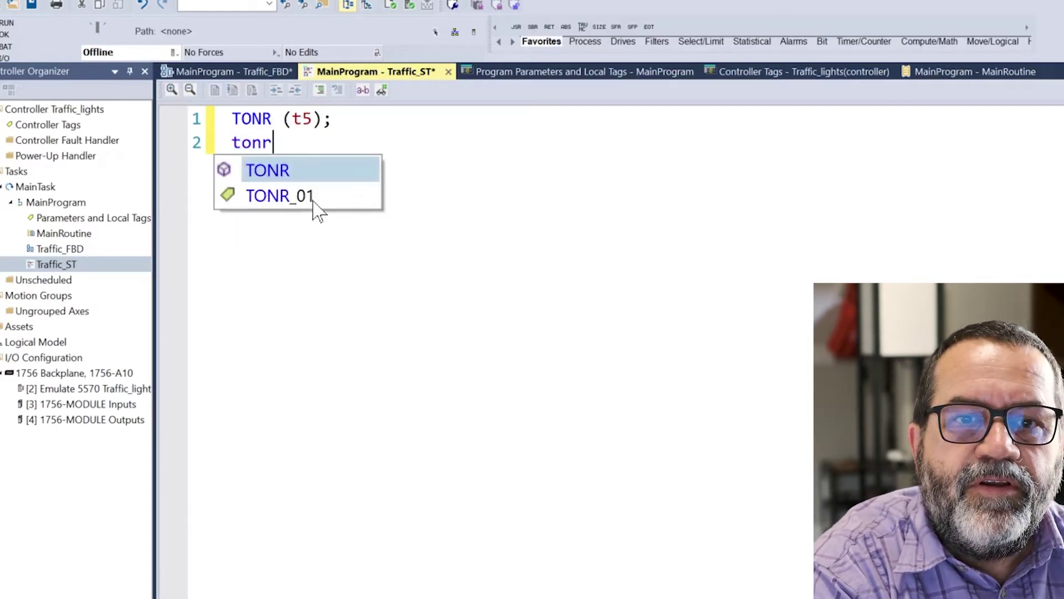
key(Return)
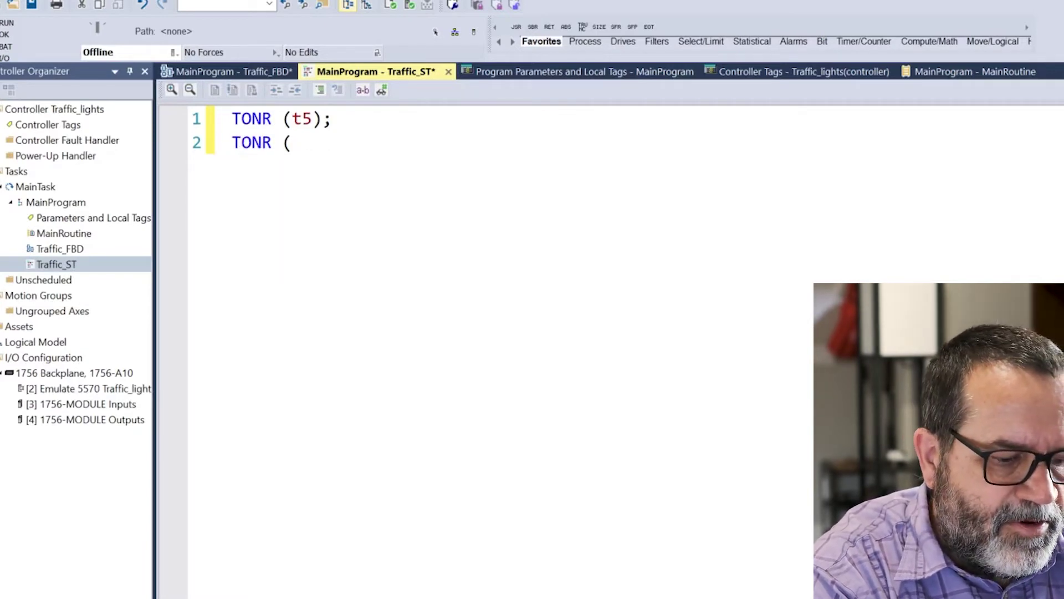
text(T)
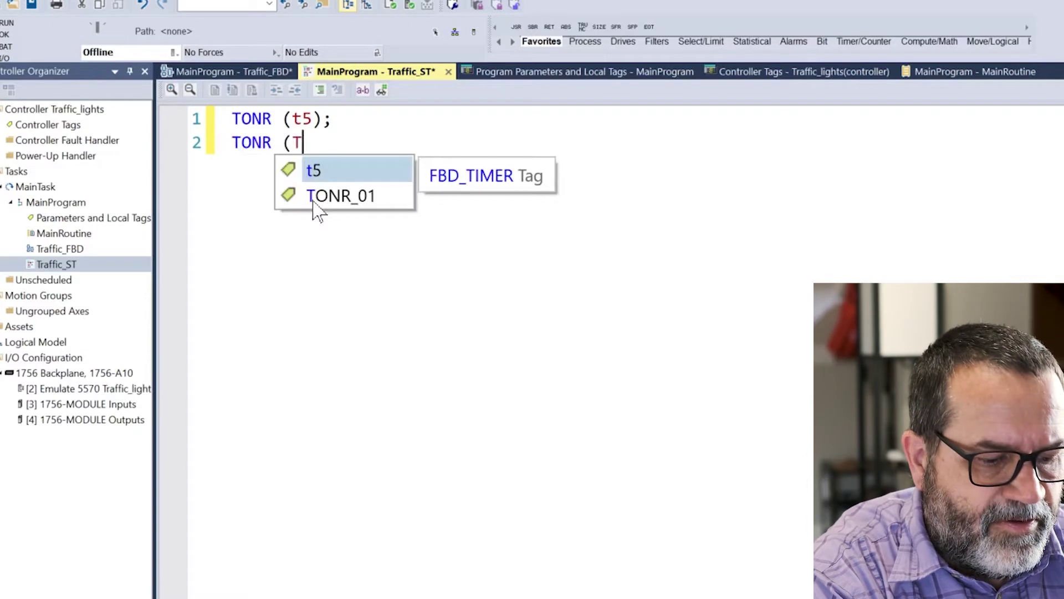
text(6))
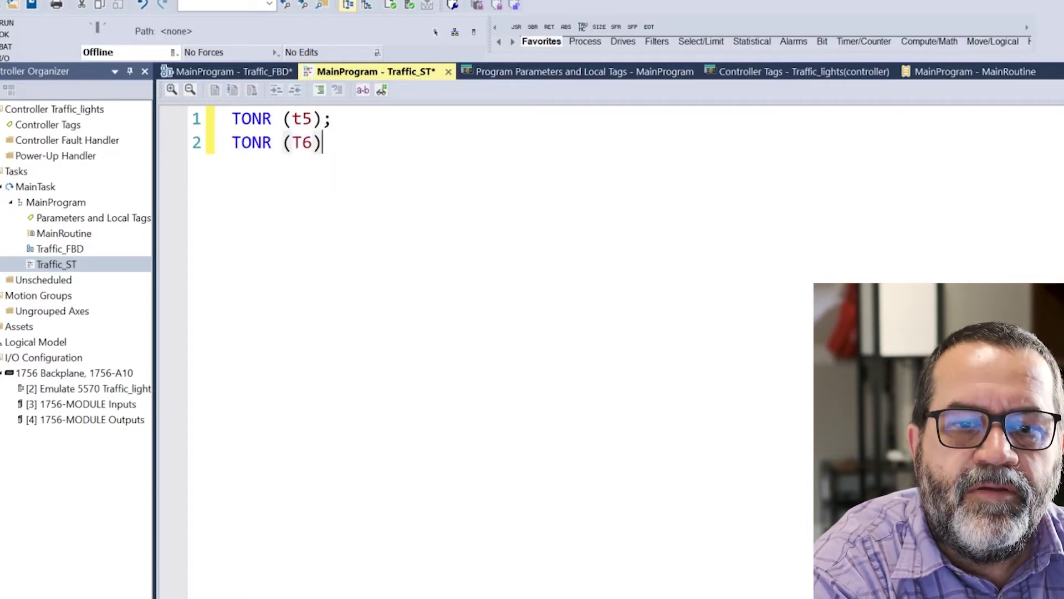
key(BackSpace)
key(BackSpace)
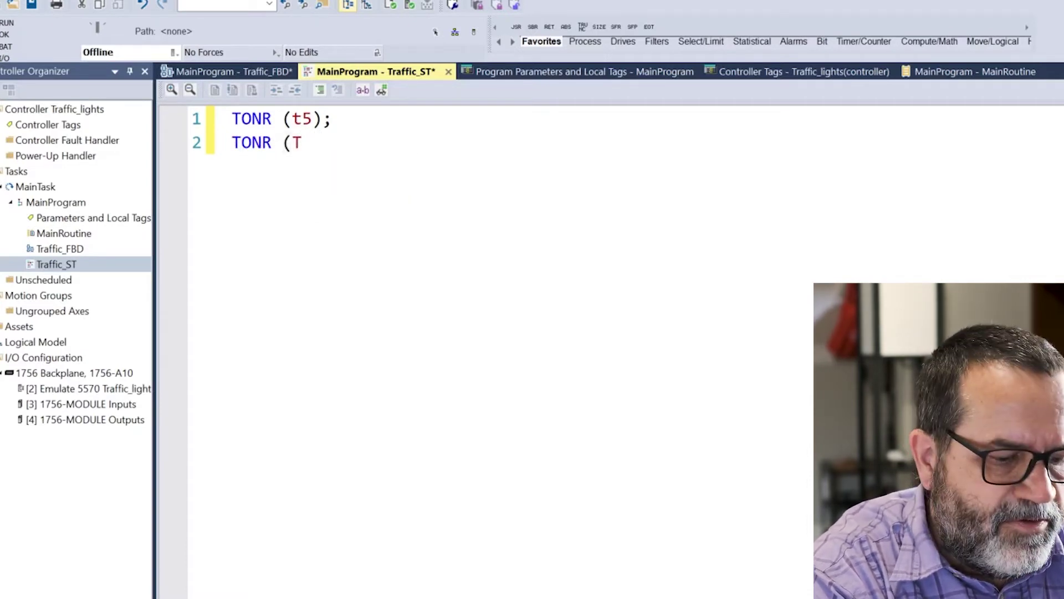
text(6)
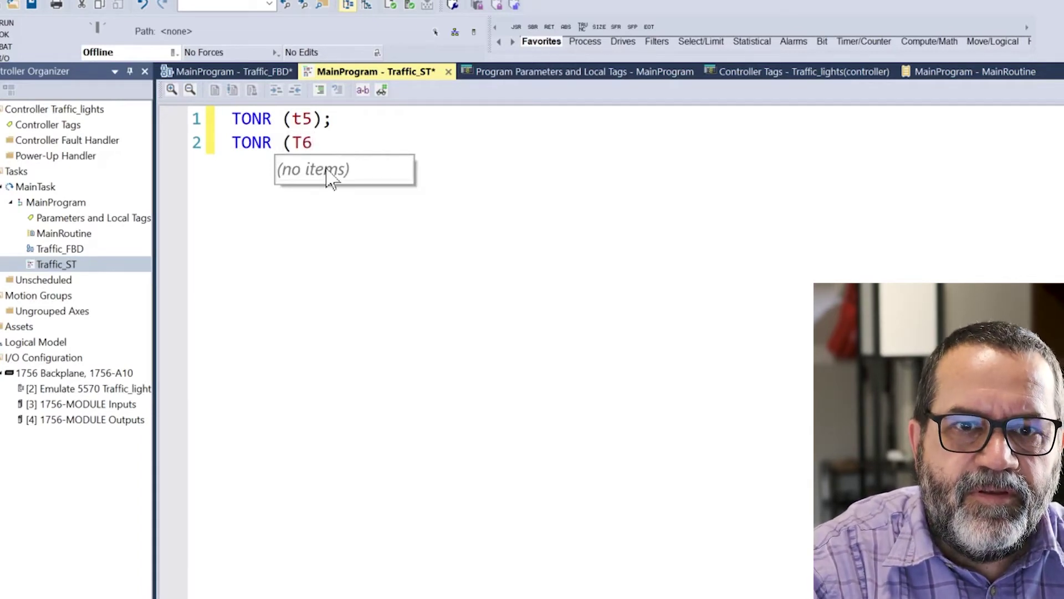
key(Escape)
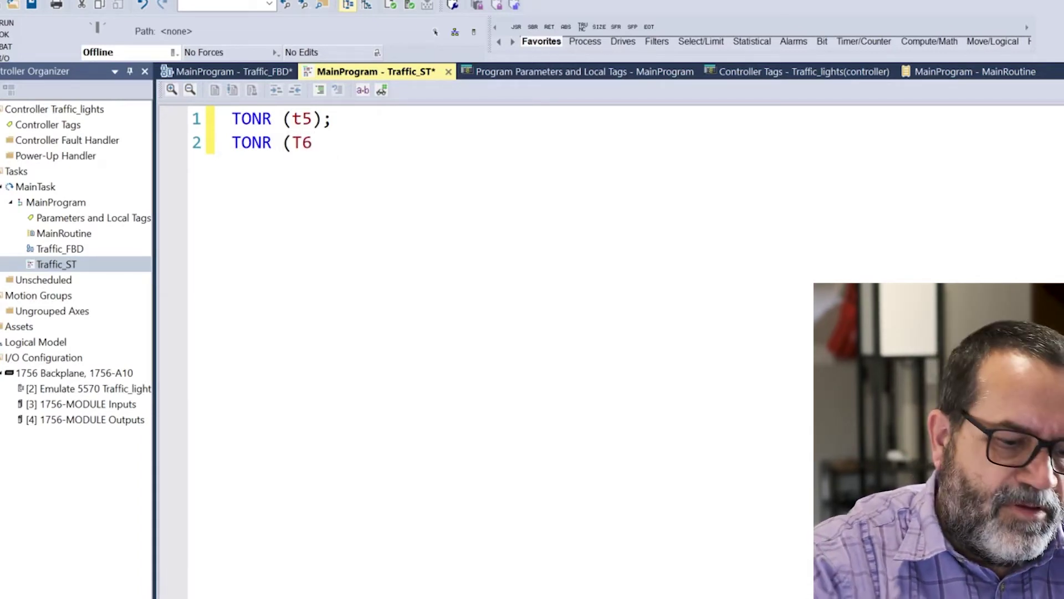
text(;)
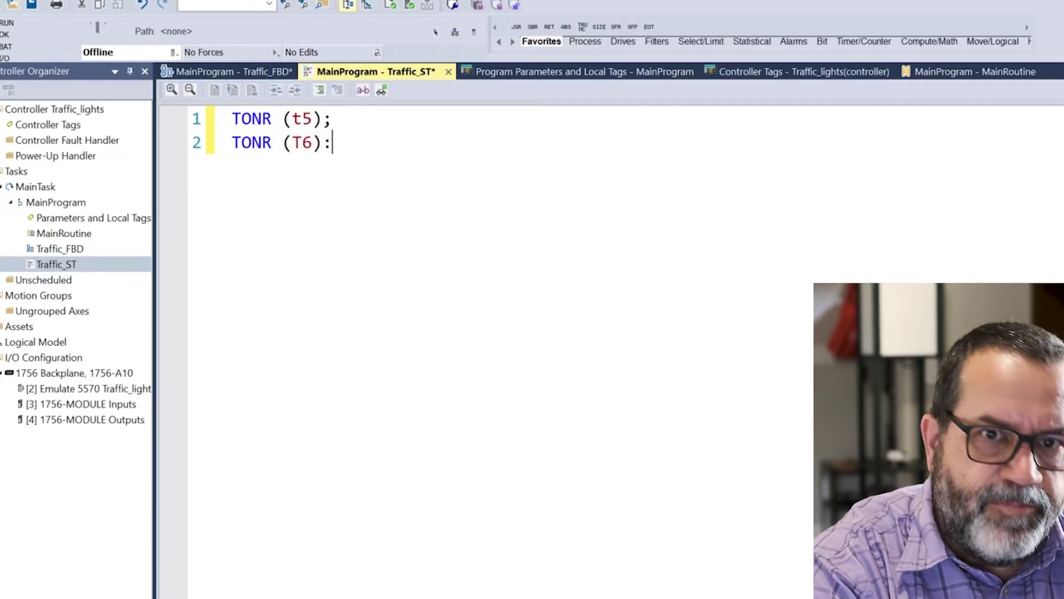
key(BackSpace)
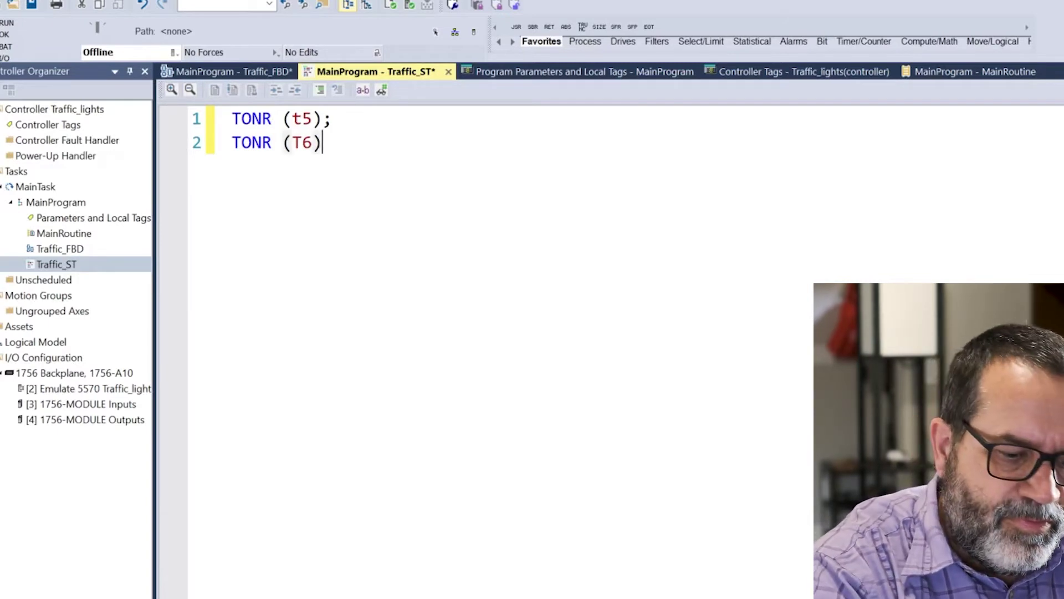
text(;)
key(Return)
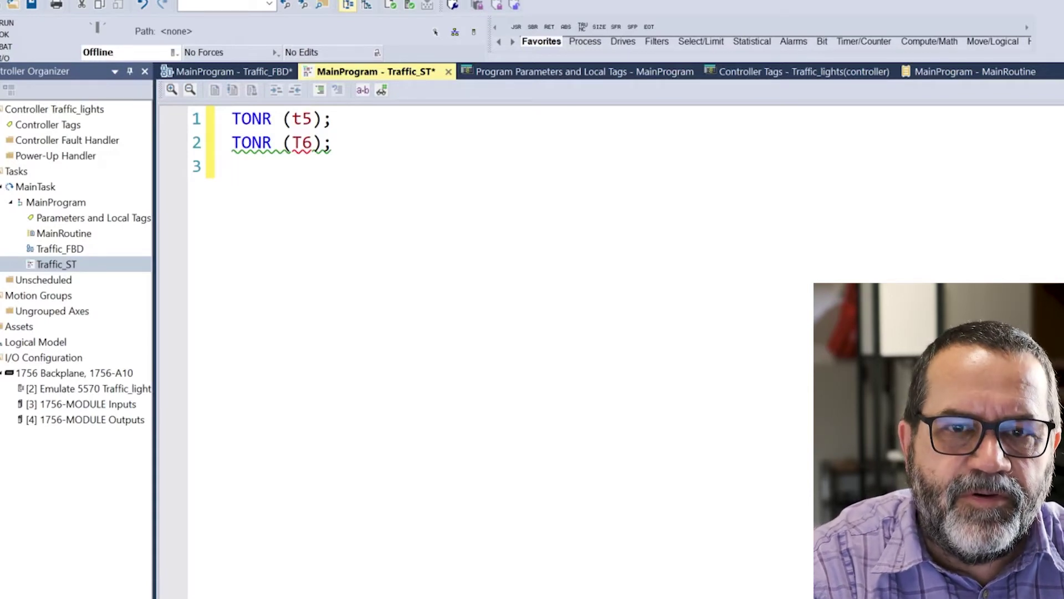
Step: Verify Traffic_ST, create the undefined T6 tag as FBD_TIMER, and review the local tags
click(396, 12)
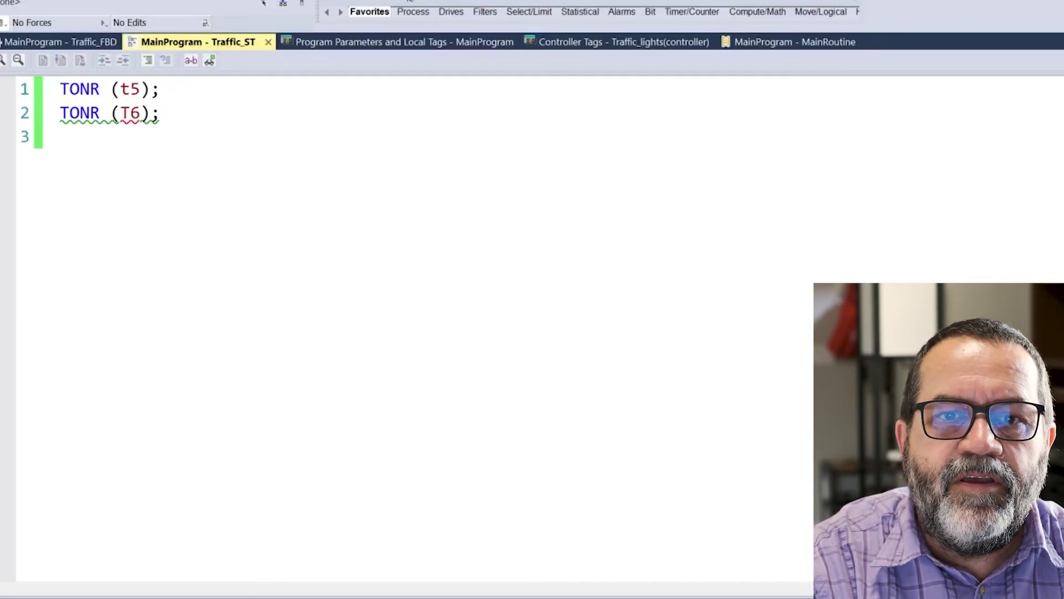
right_click(130, 114)
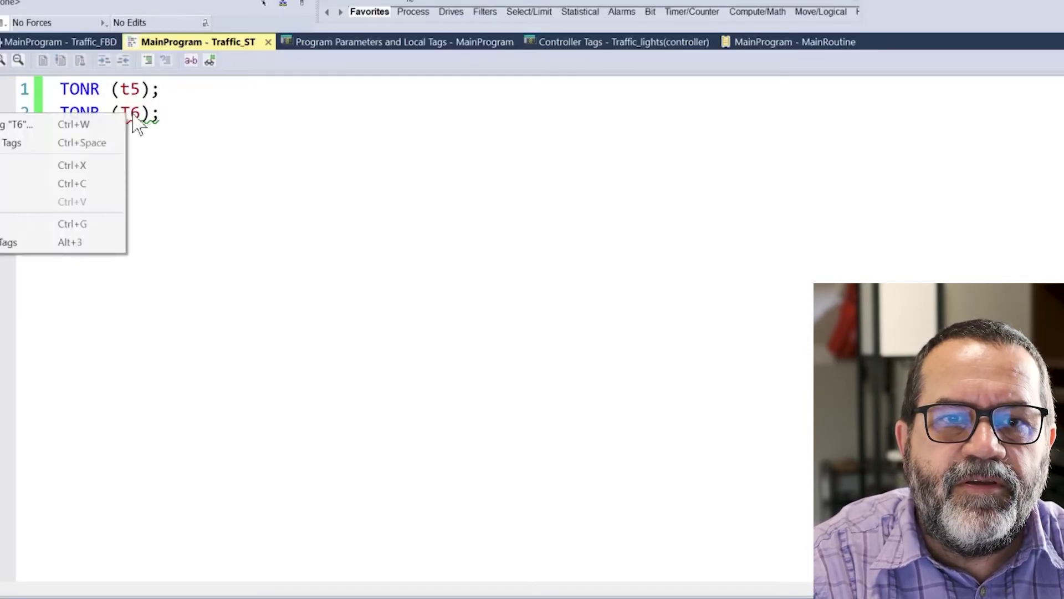
click(4, 126)
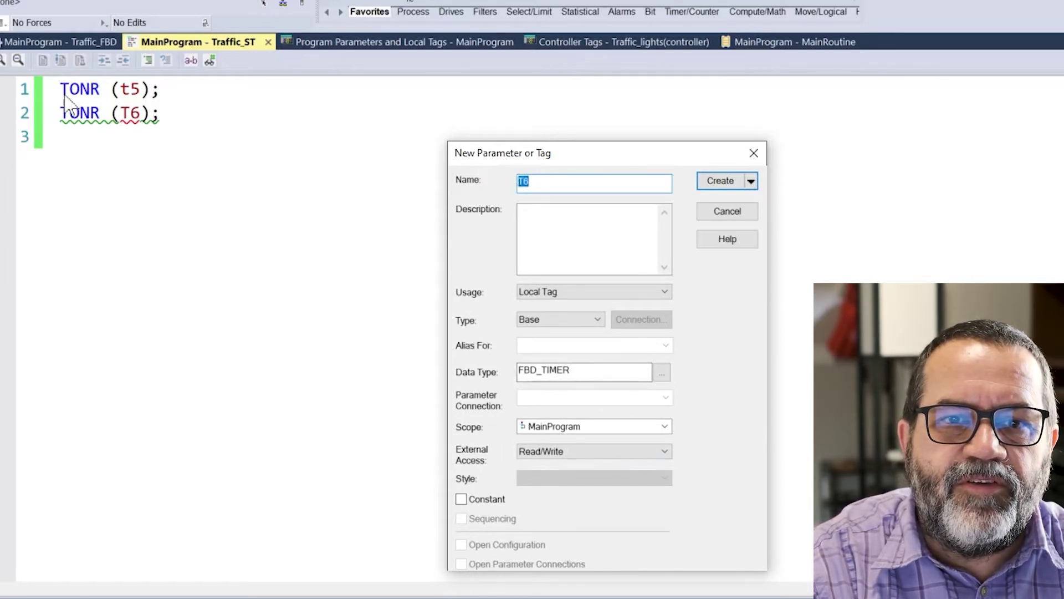
click(722, 182)
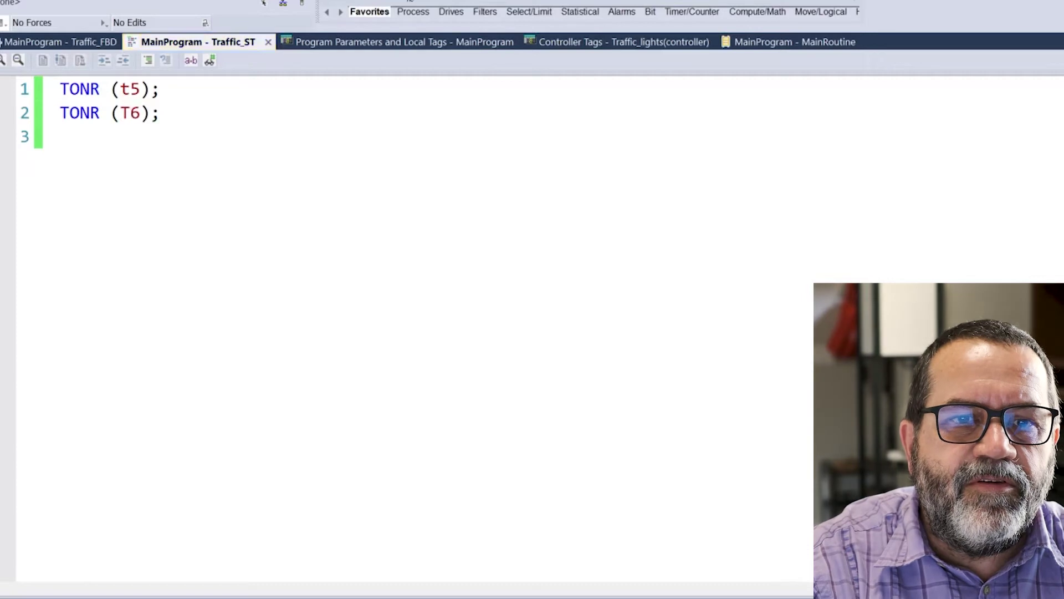
click(404, 43)
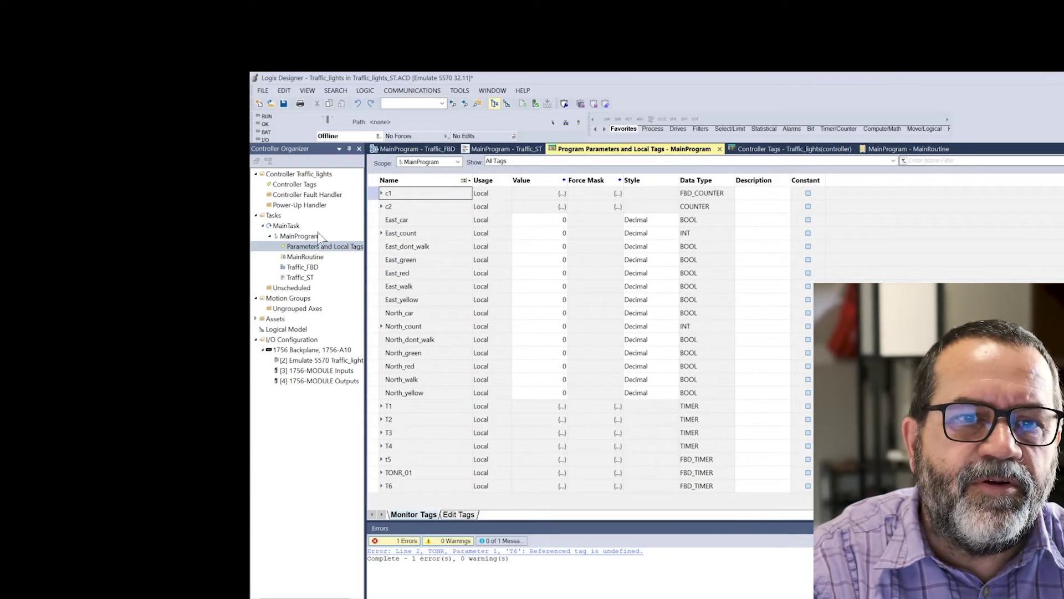
Step: Return via Traffic_ST to the Traffic_FBD sheet holding the TONR_01 block
double_click(302, 277)
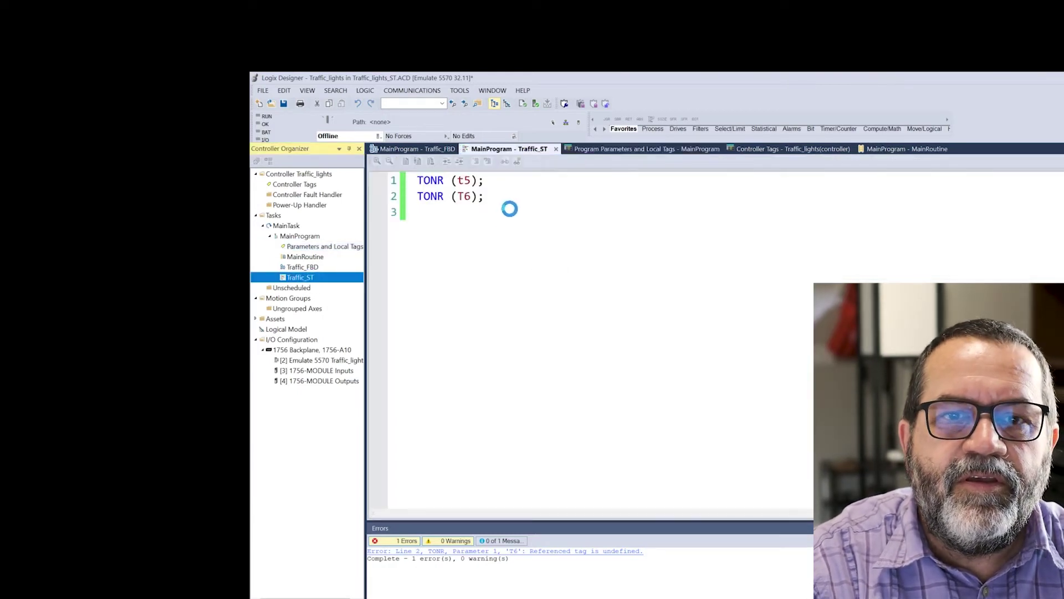
click(484, 197)
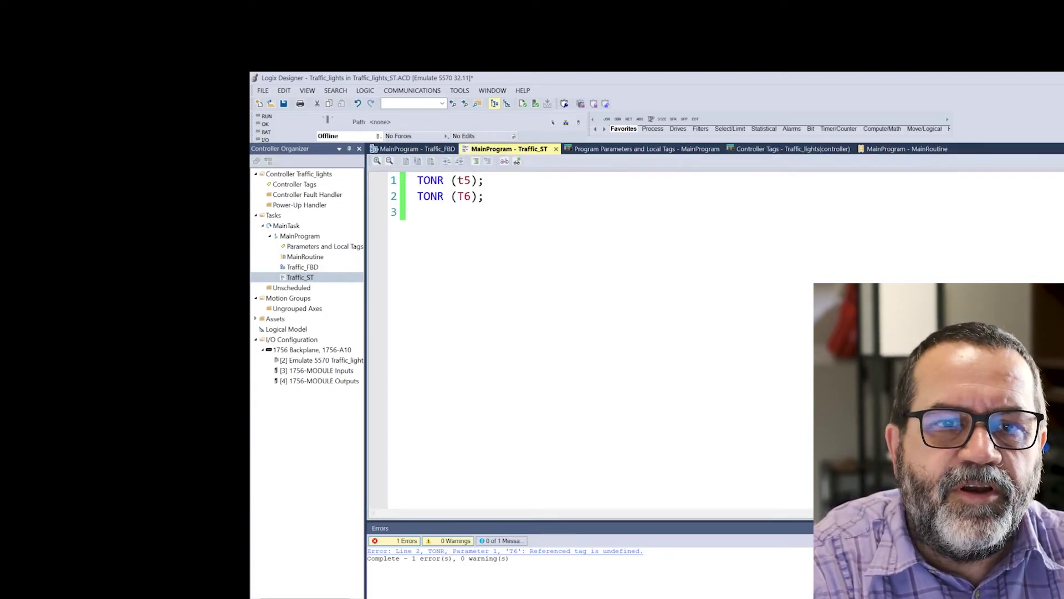
double_click(301, 266)
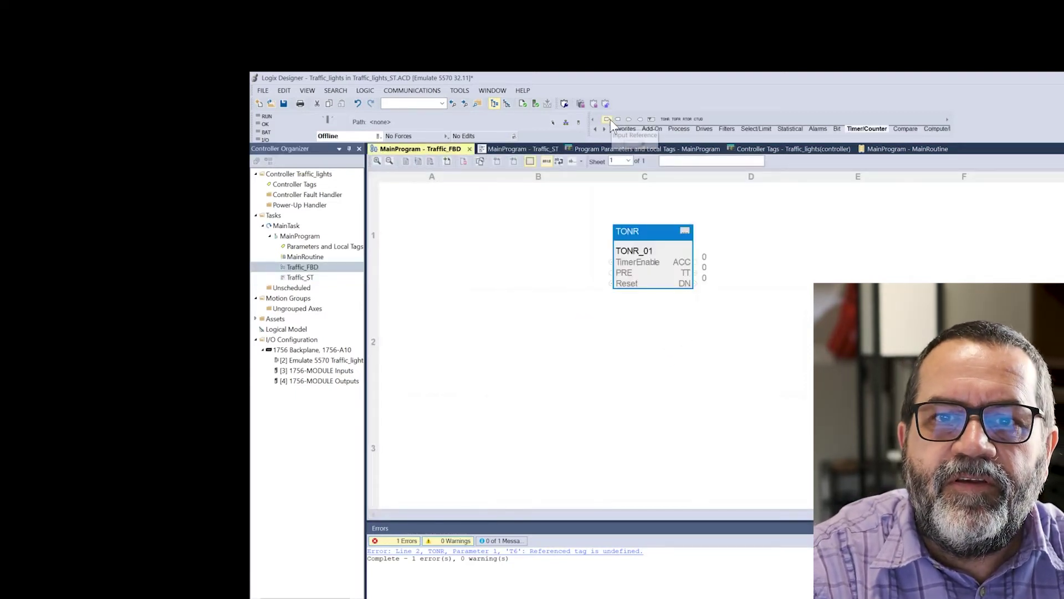
Step: Wire a constant 1 input reference into an East_red output reference, then return to Traffic_ST
drag(606, 119, 616, 359)
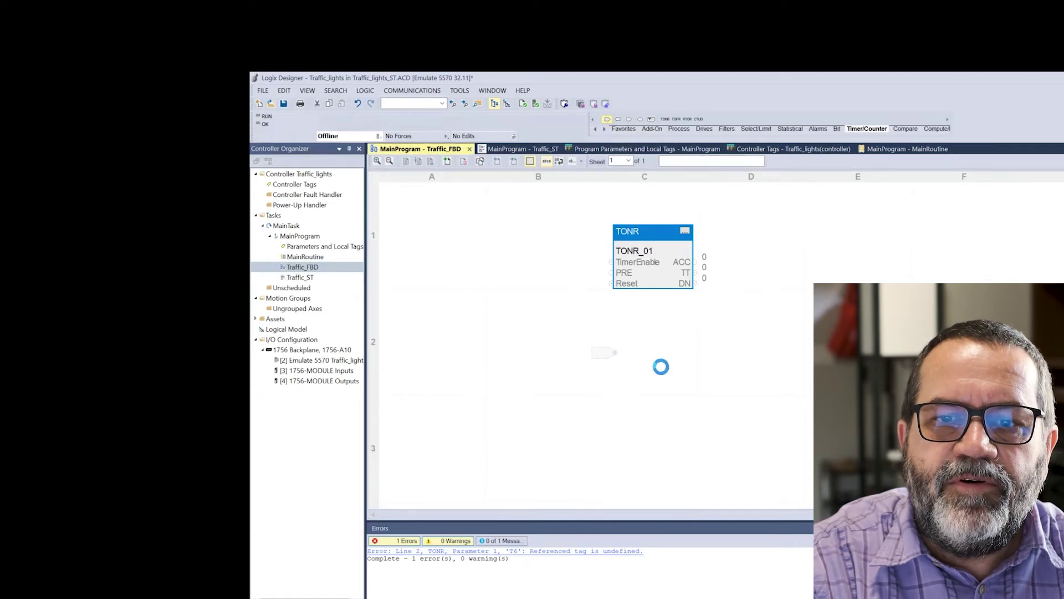
drag(618, 119, 707, 364)
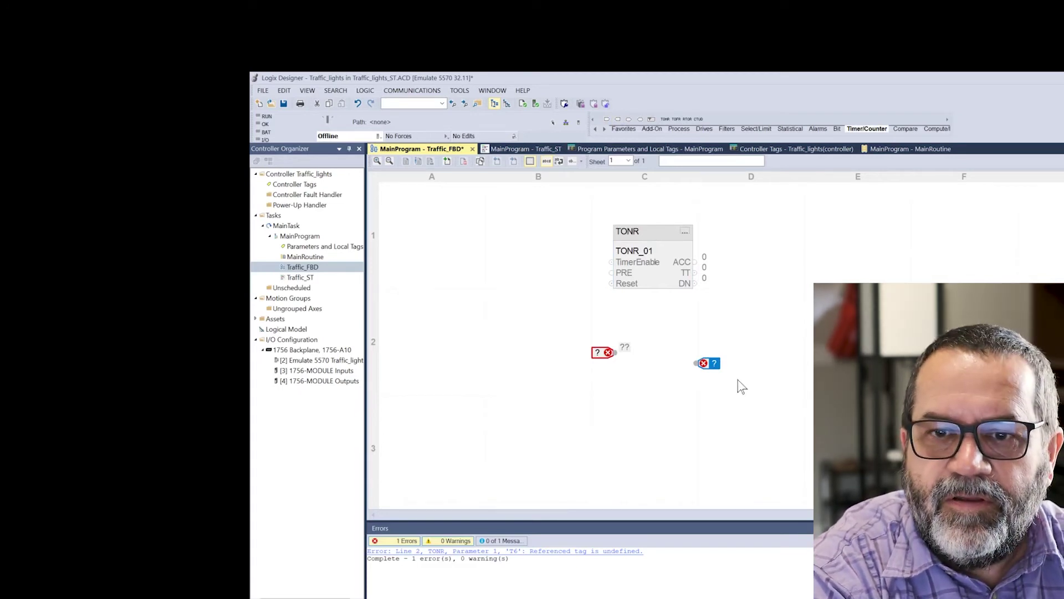
text(east_)
key(Return)
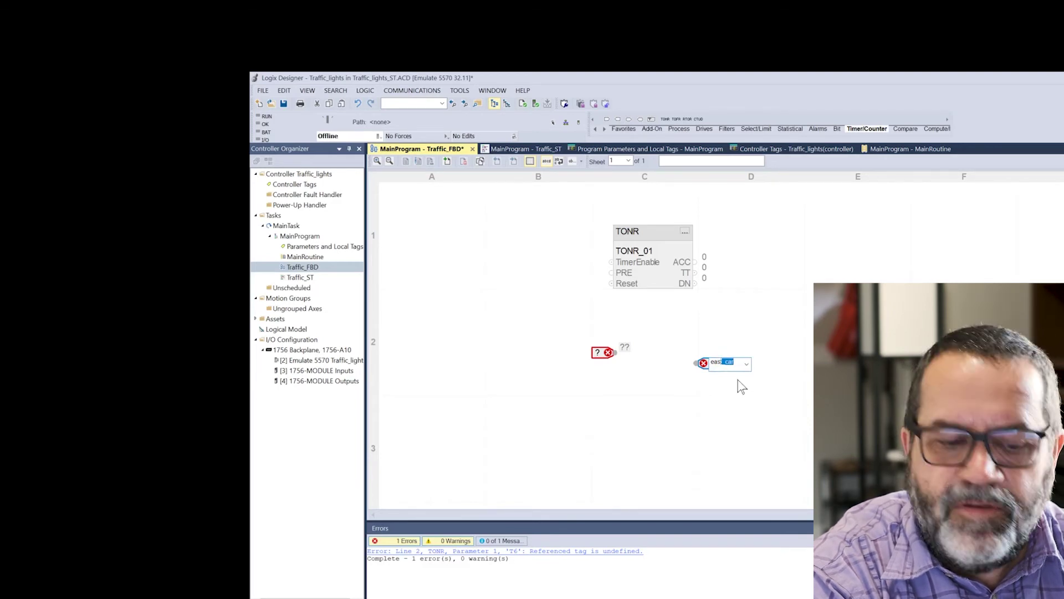
key(Return)
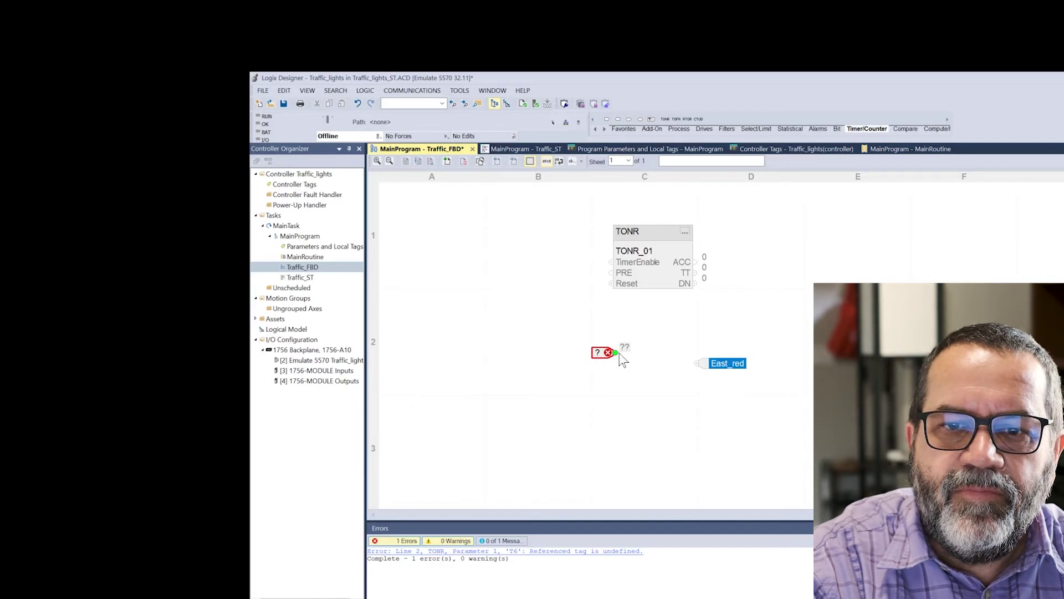
drag(618, 354, 699, 363)
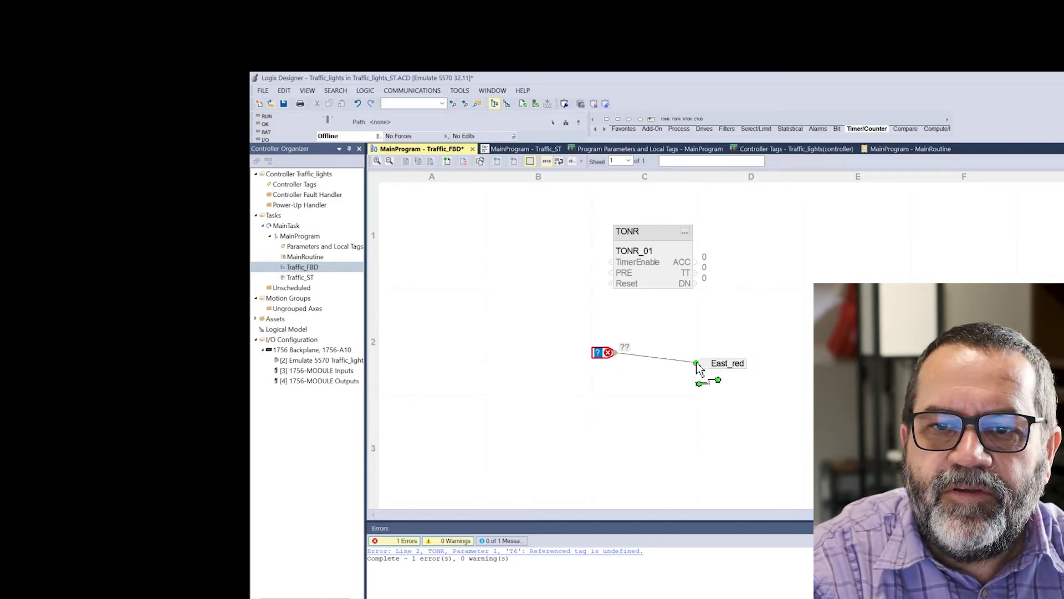
double_click(611, 363)
text(1)
key(Return)
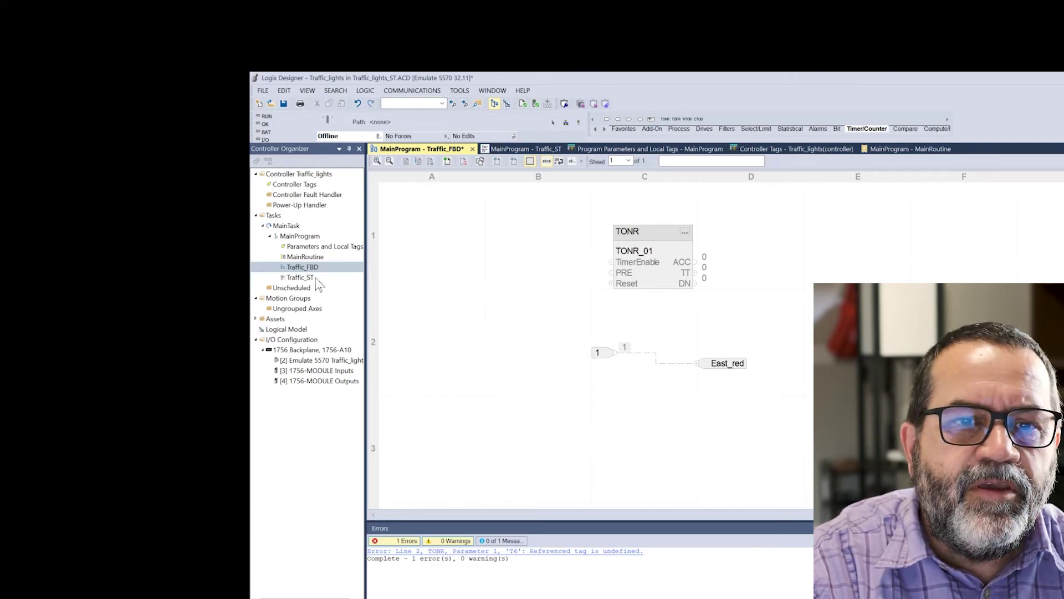
double_click(300, 277)
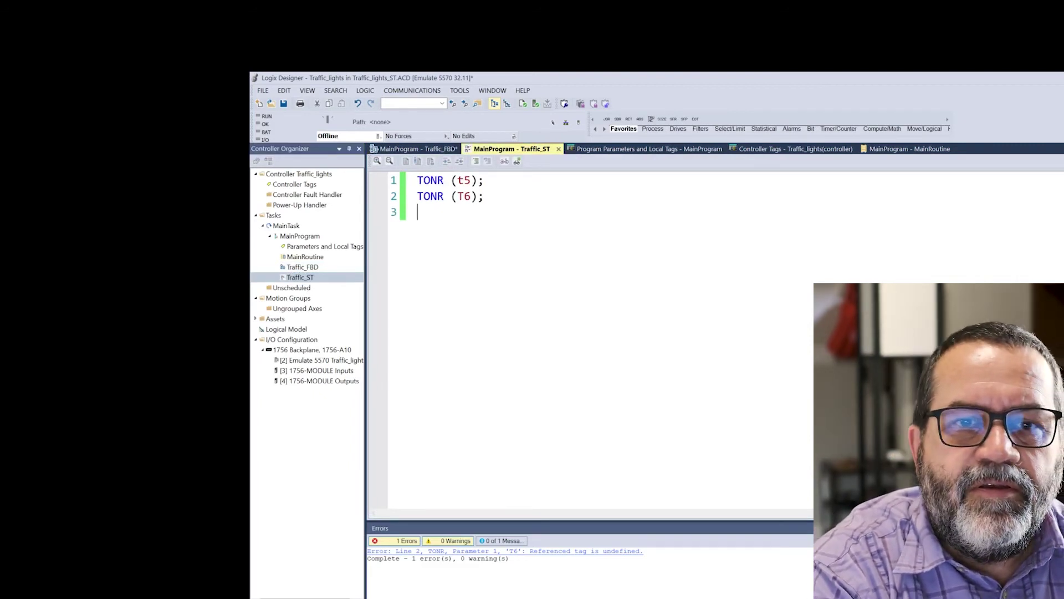
text(ea)
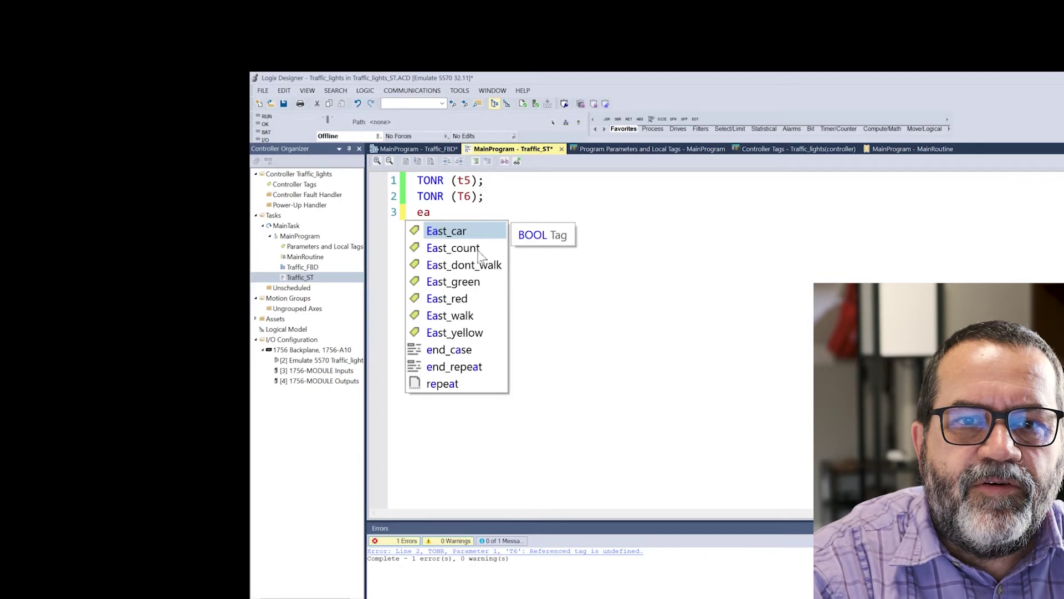
Step: Finish line 3 as 'East_green := 1;' and verify Traffic_ST with zero errors
double_click(465, 283)
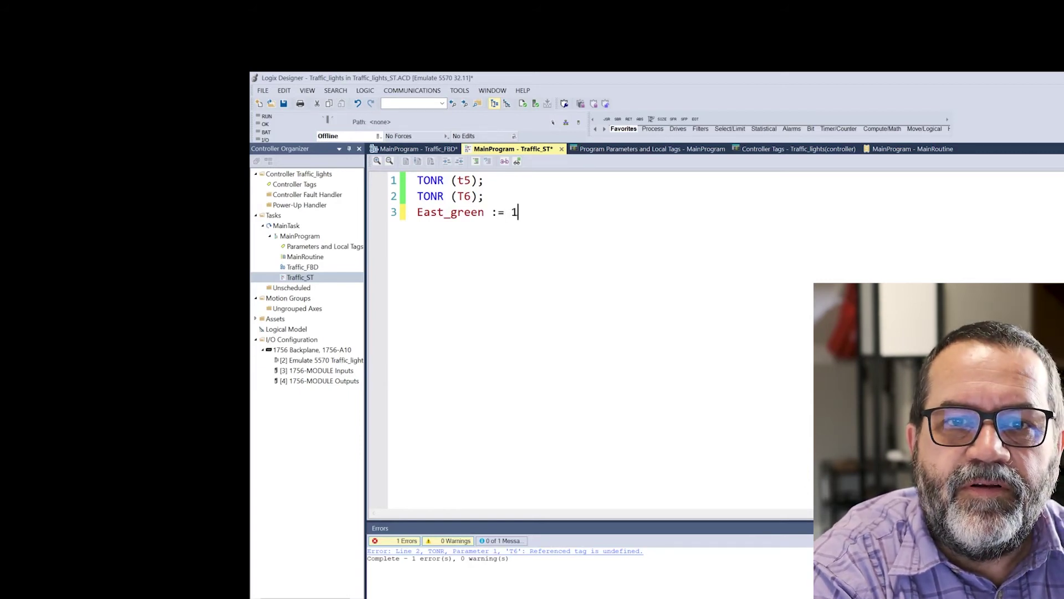
text(;)
key(Return)
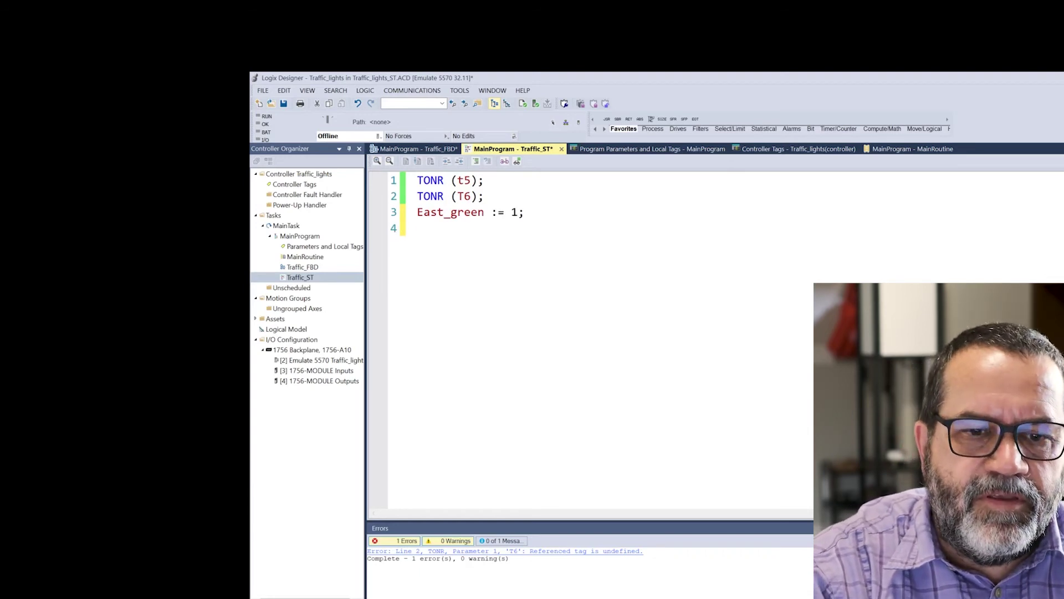
click(522, 103)
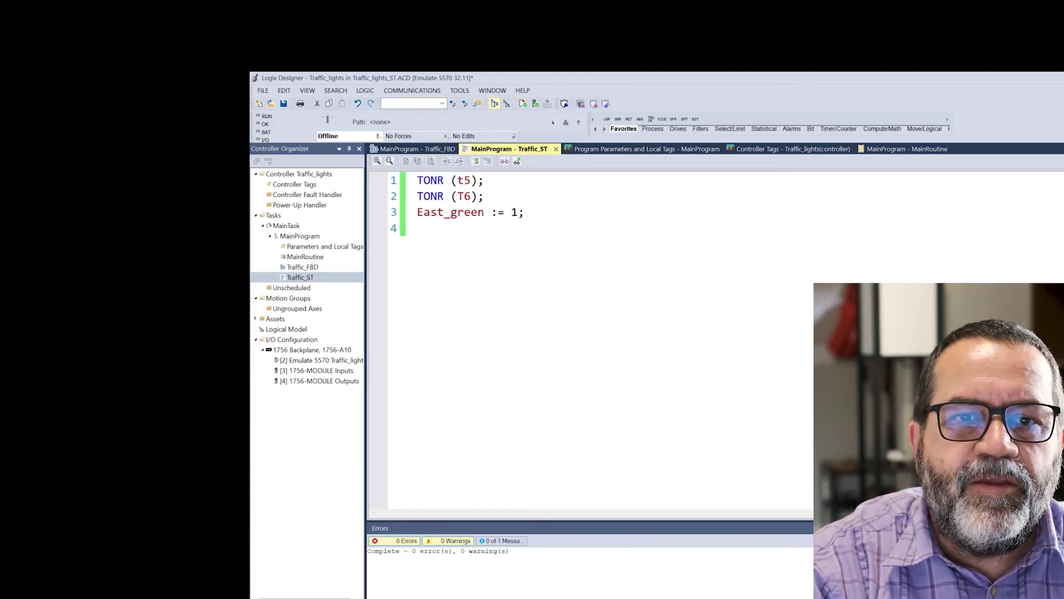
Step: Open MainRoutine and insert a new empty rung 1 above the end rung
double_click(302, 256)
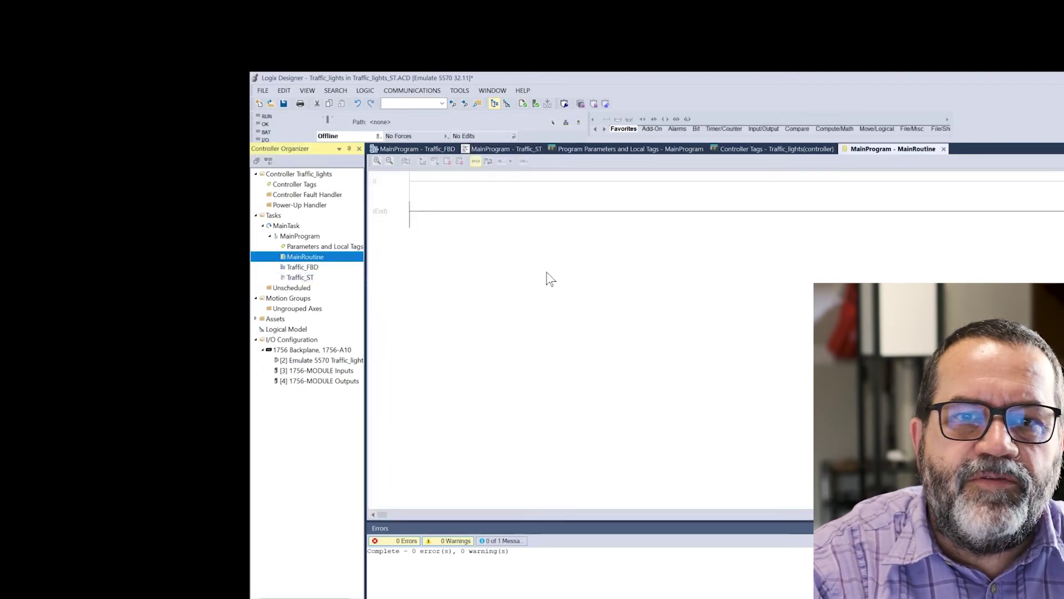
click(593, 184)
click(385, 209)
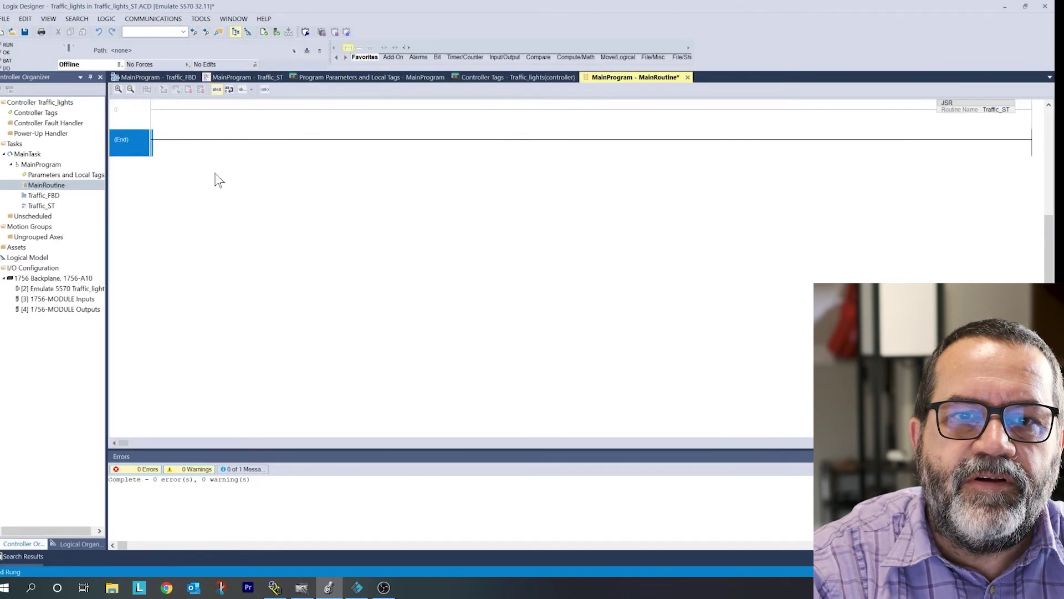
key(ctrl+r)
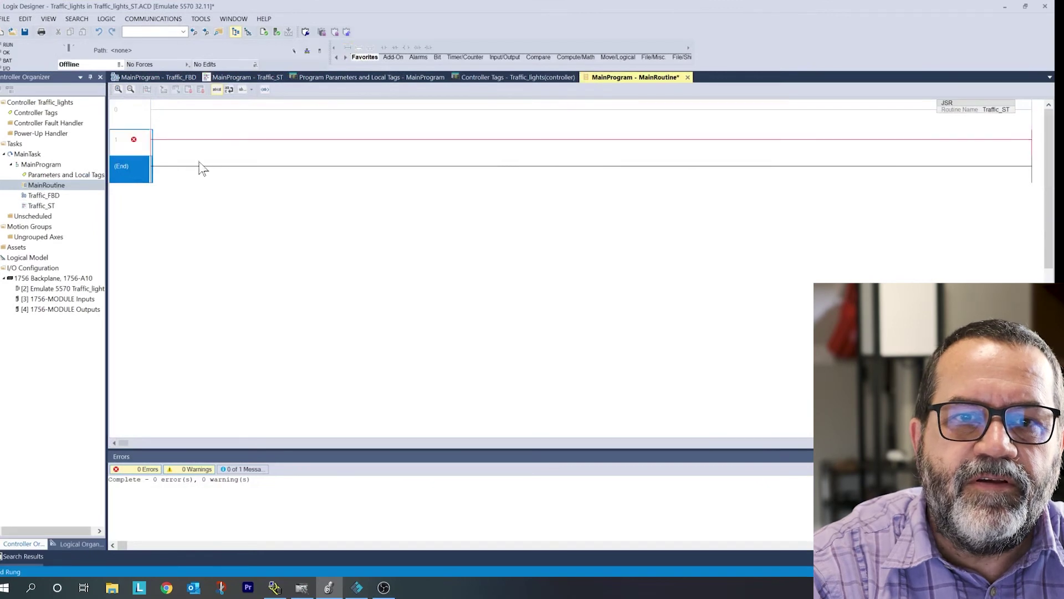
click(181, 147)
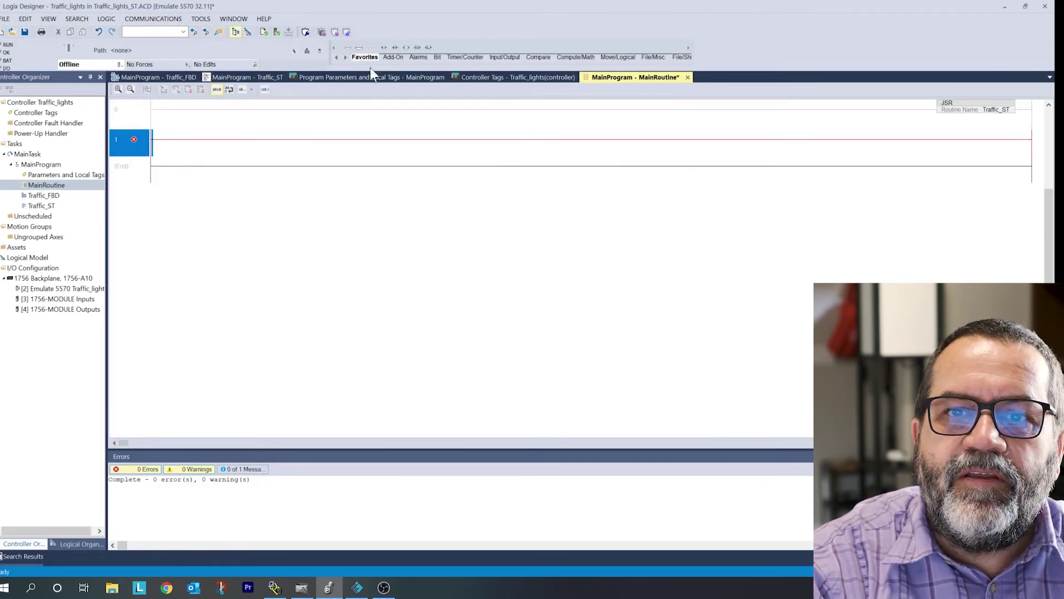
Step: Add an examine-on contact and an output coil tagged East_yellow to rung 1
click(388, 53)
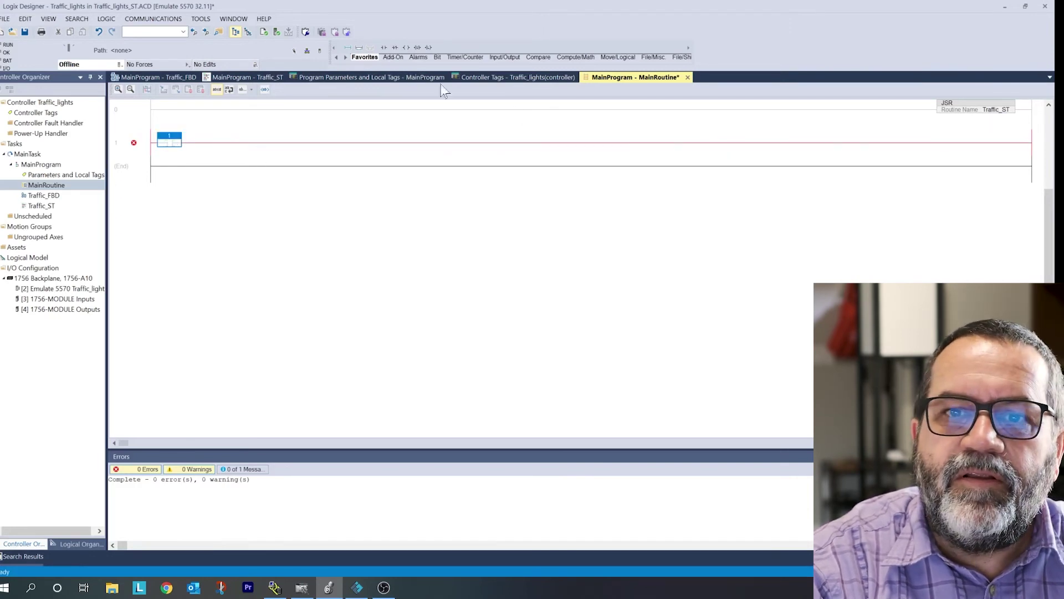
click(406, 49)
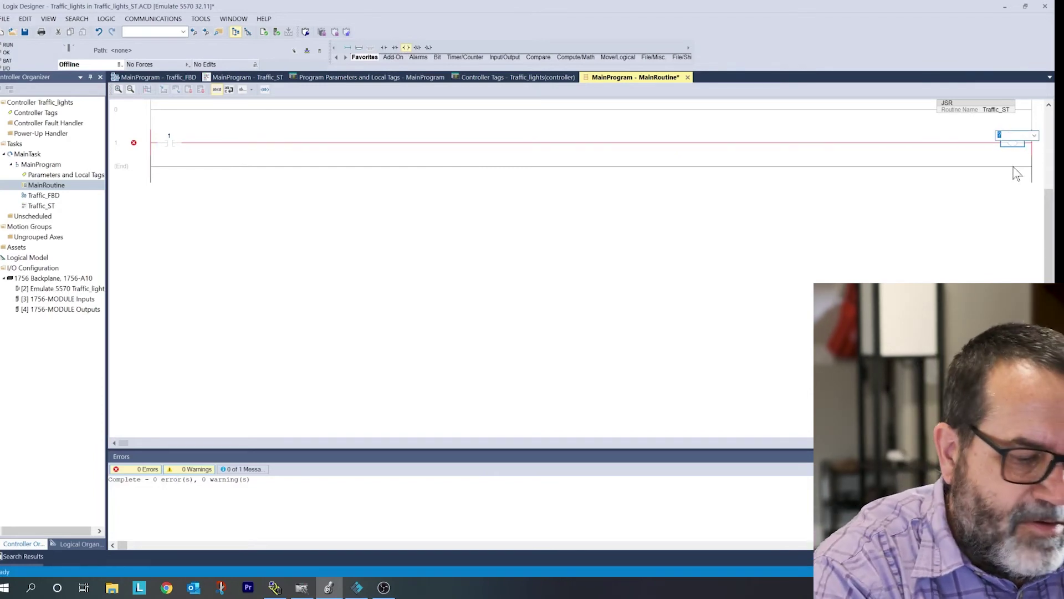
text(east)
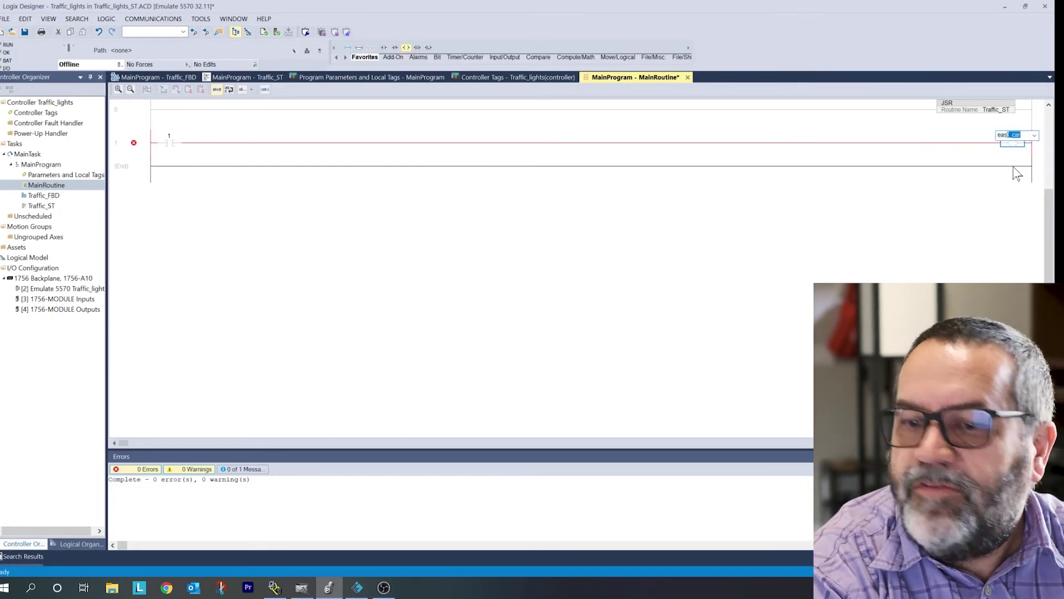
text(_y)
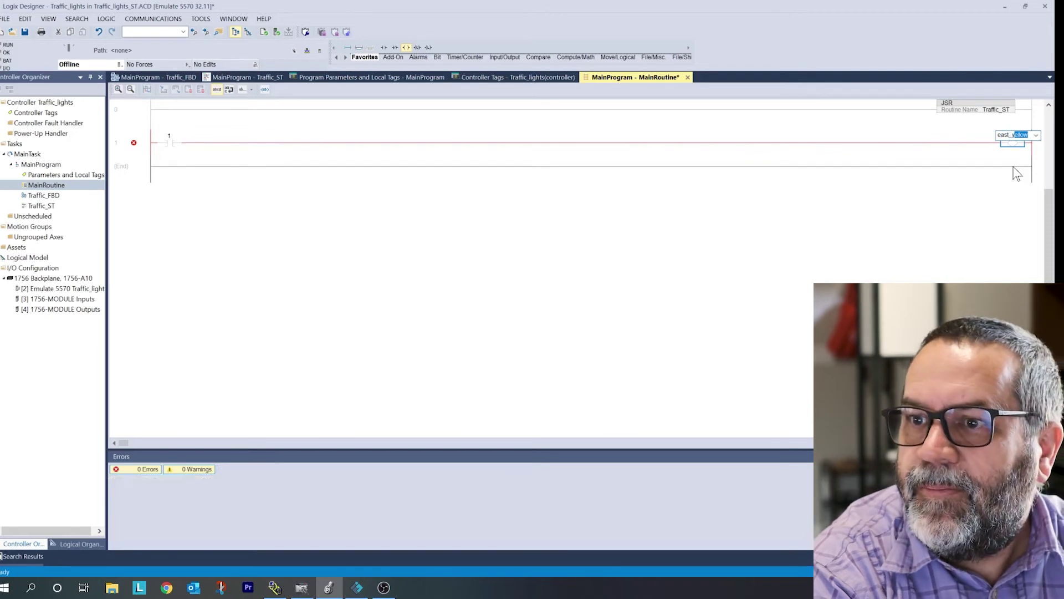
key(Return)
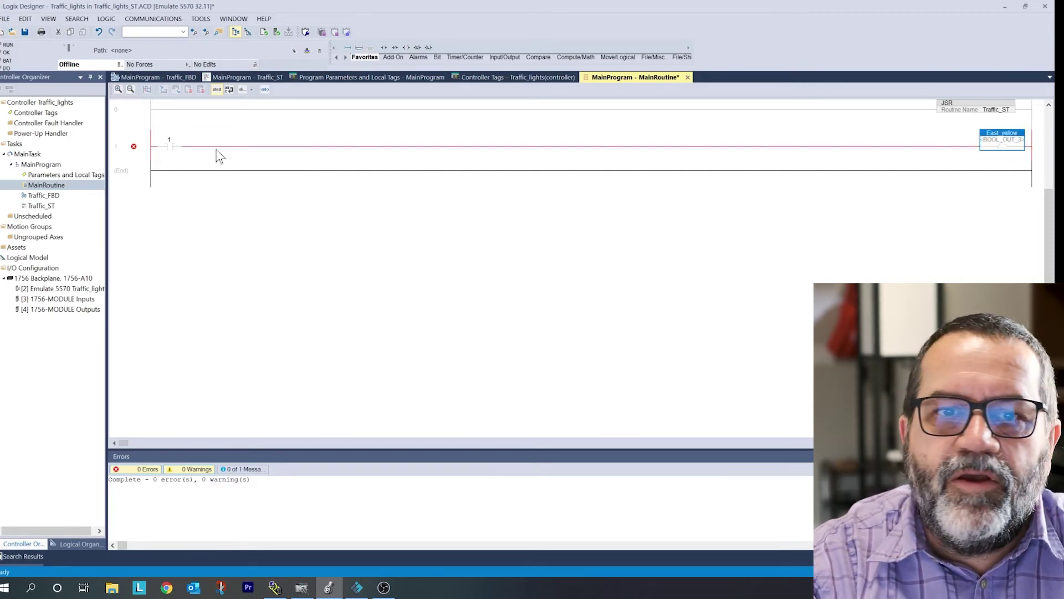
click(220, 156)
Step: Delete the contact so East_yellow is always energized, verify MainRoutine, and reopen Traffic_FBD
click(133, 146)
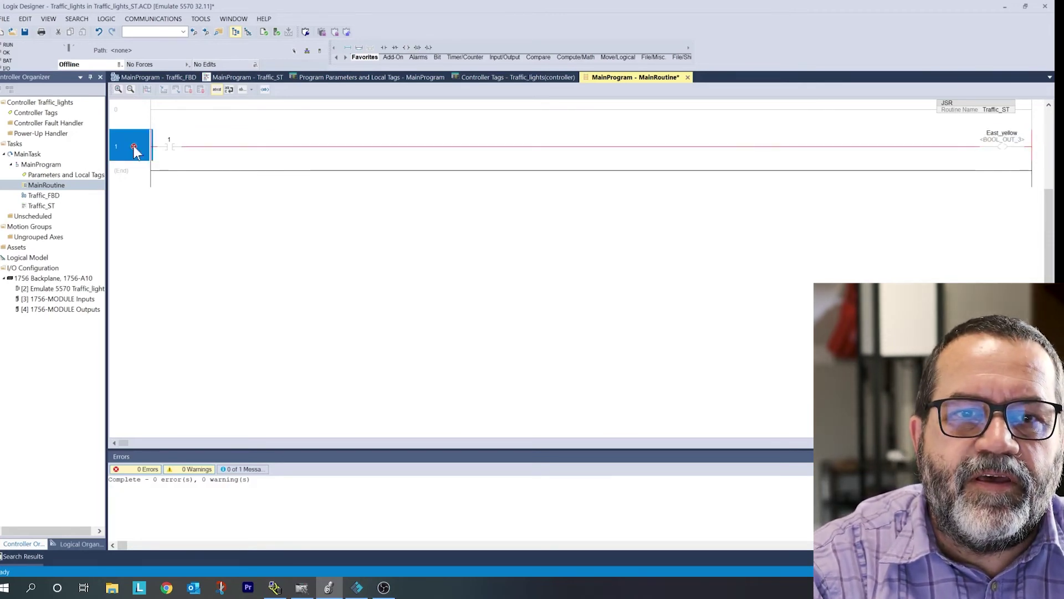
click(170, 146)
key(Delete)
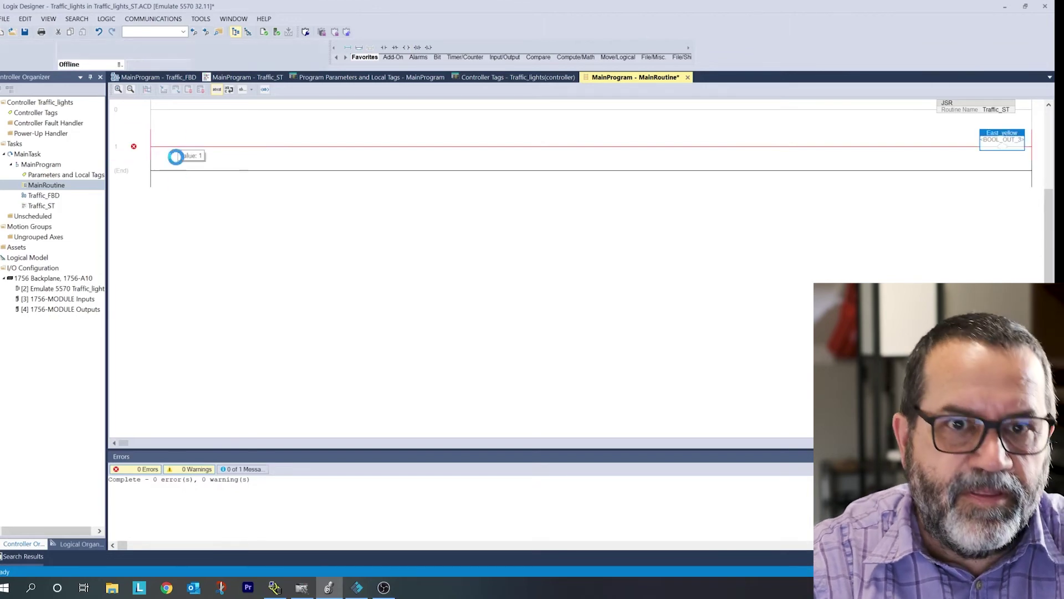
click(263, 32)
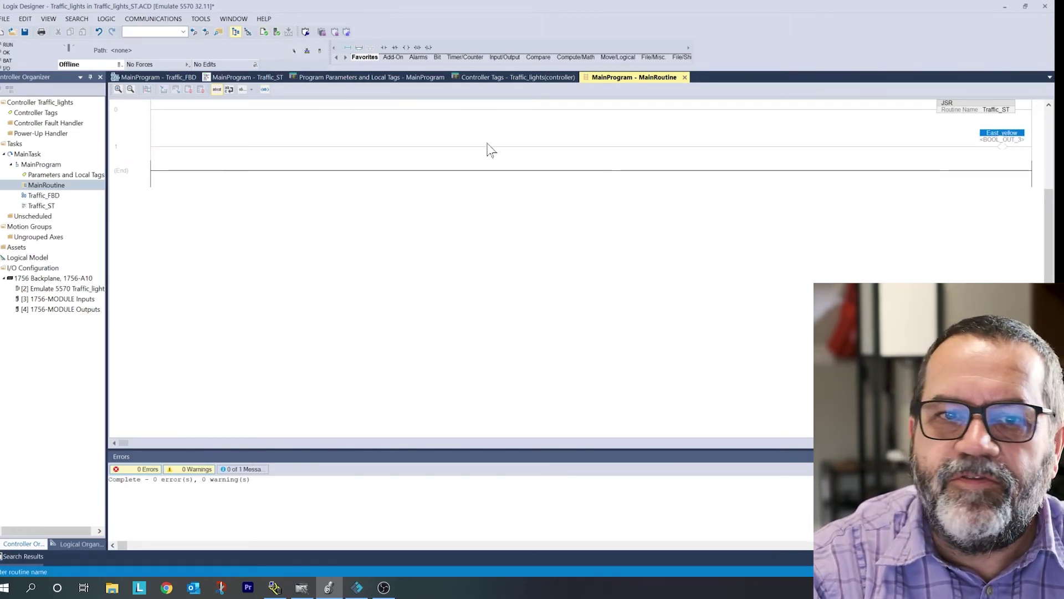
double_click(43, 195)
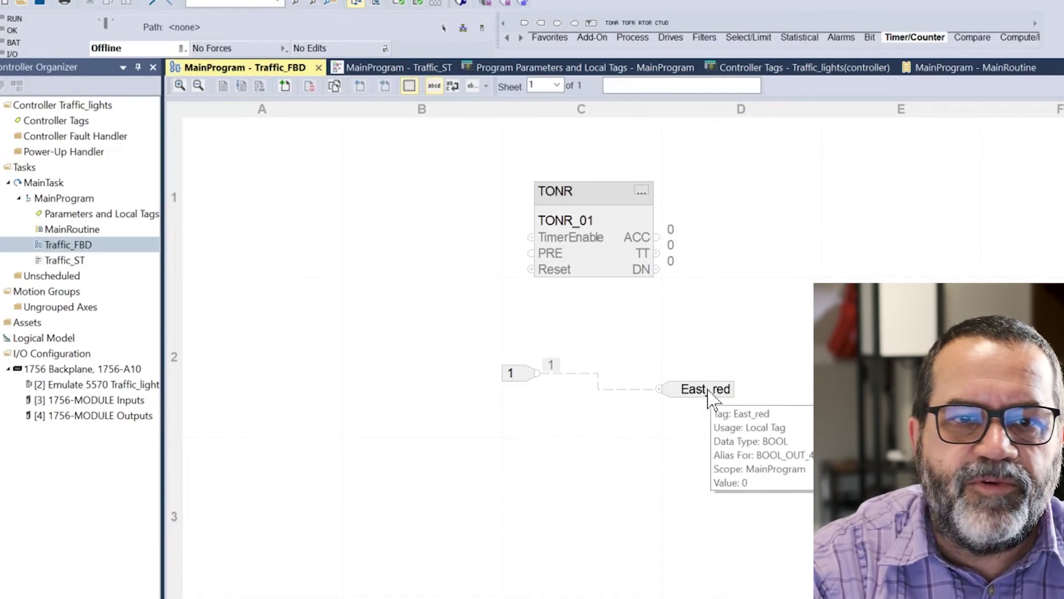
Step: Reopen the Traffic_ST routine with the cursor on line 4
double_click(81, 261)
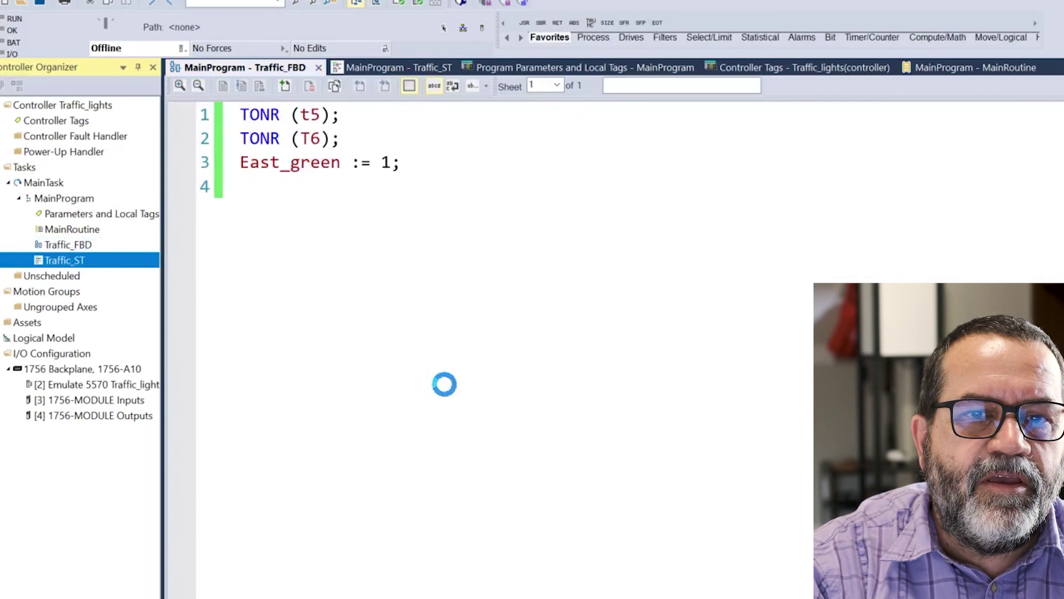
click(240, 181)
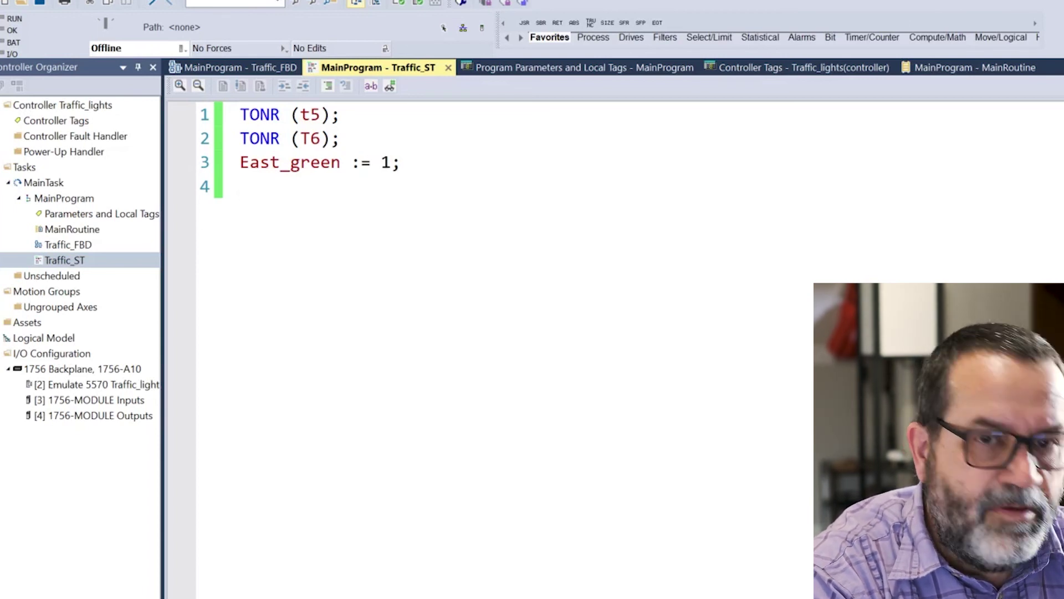
text(c)
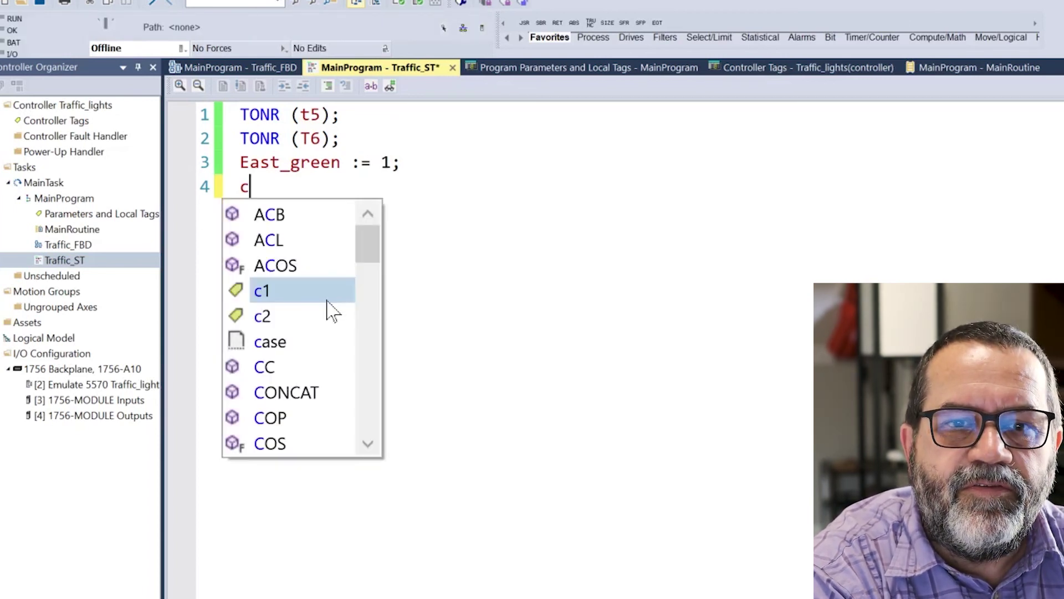
text(ar)
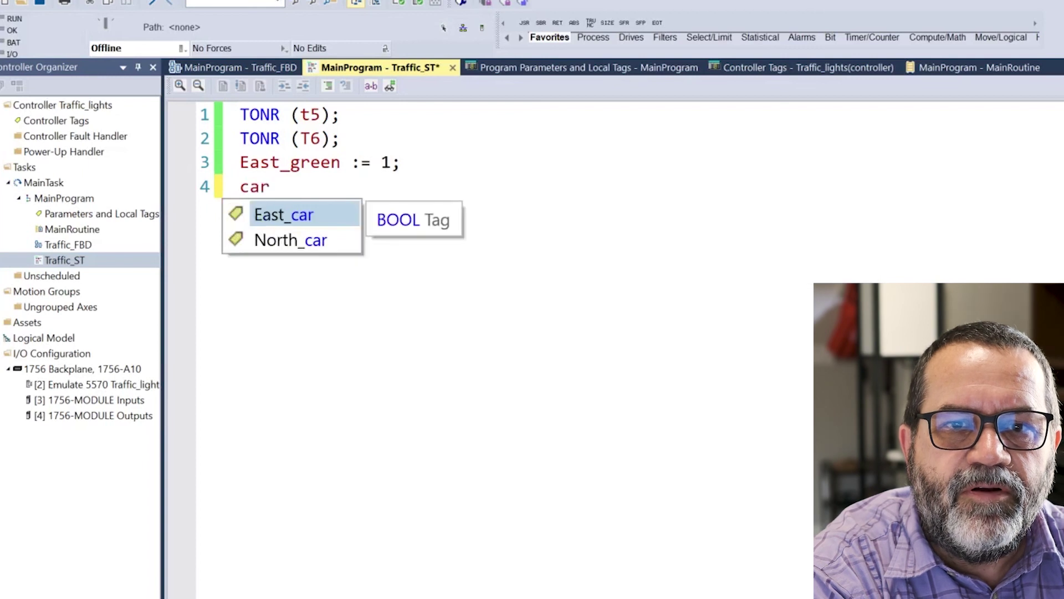
Step: Insert North_car from the autocomplete suggestions at the start of line 4
click(287, 243)
double_click(292, 244)
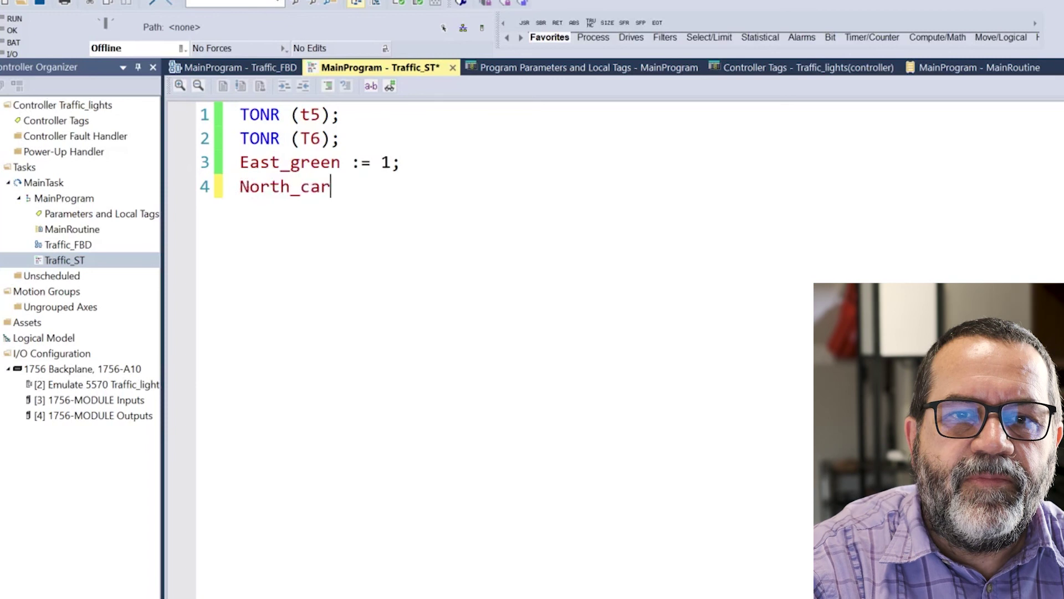